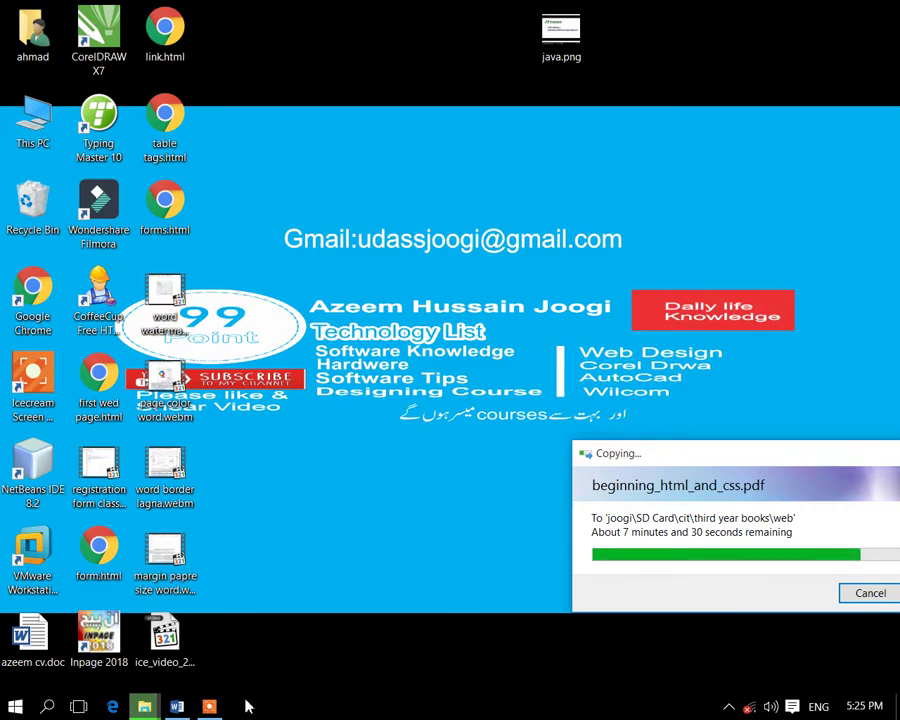
# Step: Switch to the open Word document, Document1, from the taskbar
pyautogui.click(177, 706)
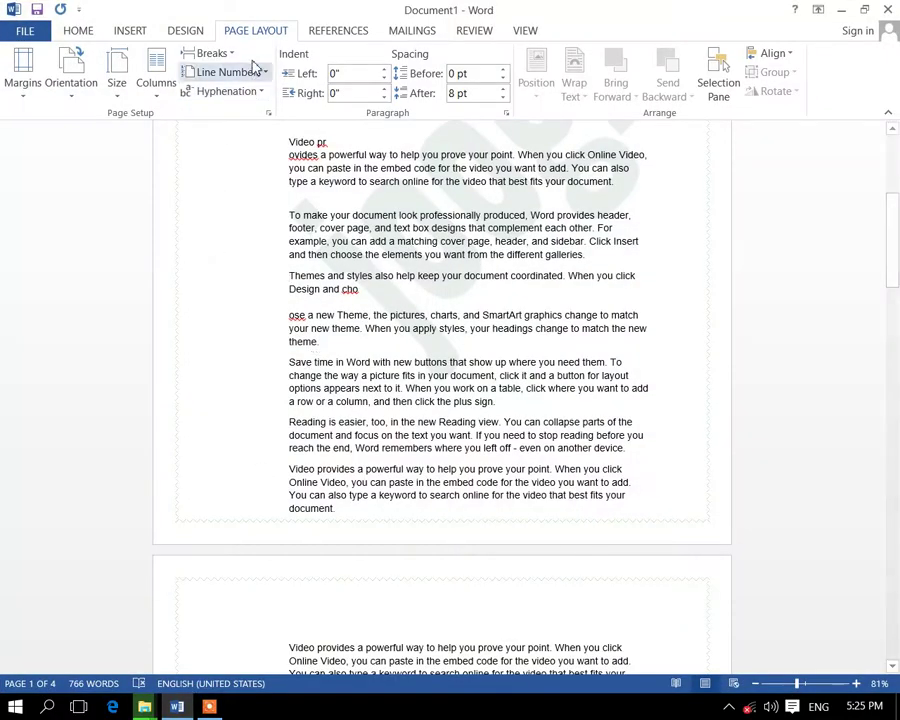
# Step: Insert a page break before the 'Reading is easier' paragraph
pyautogui.click(237, 54)
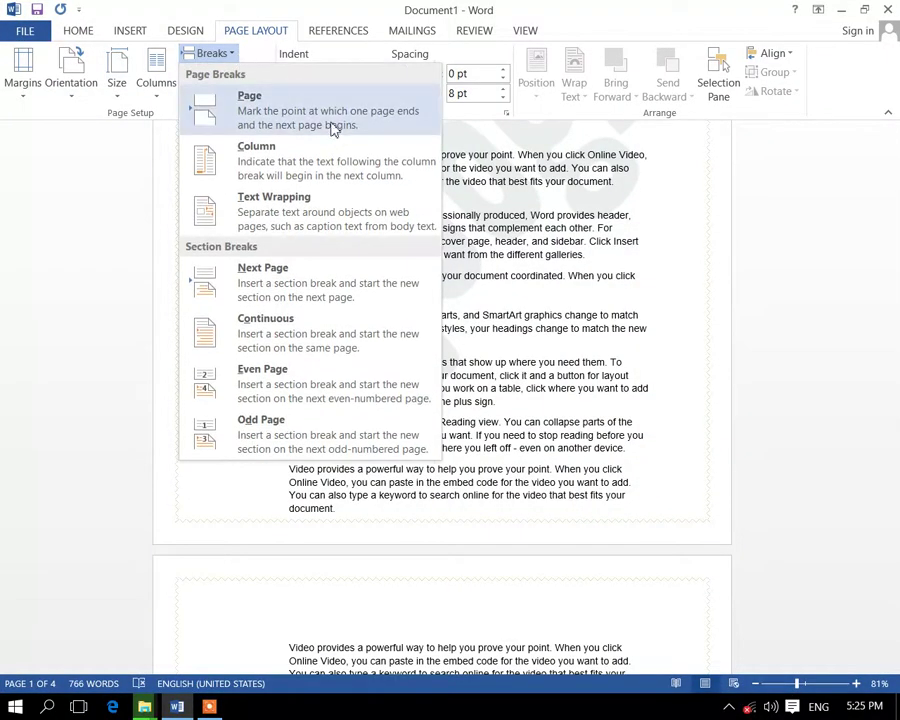
pyautogui.click(570, 249)
pyautogui.scroll(3, 484, 274)
pyautogui.scroll(-1, 420, 360)
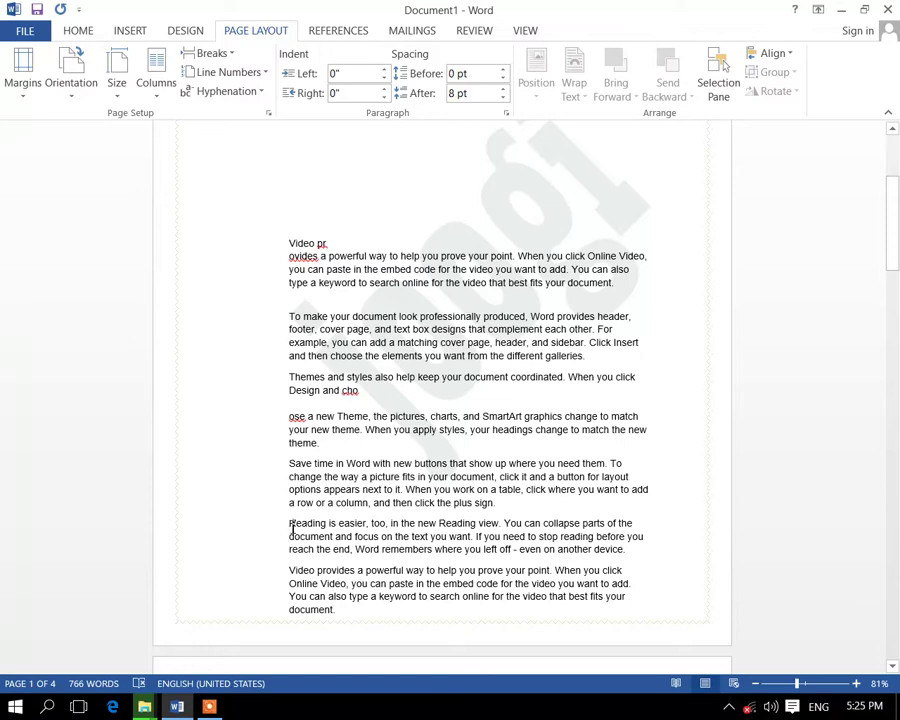
pyautogui.moveTo(289, 523); pyautogui.dragTo(388, 614)
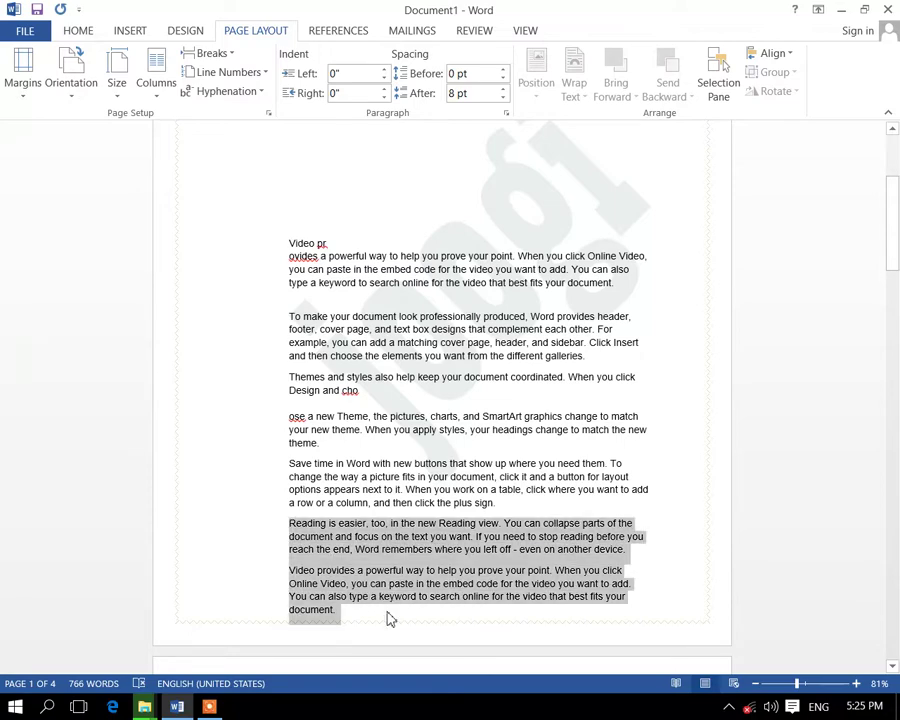
pyautogui.click(289, 523)
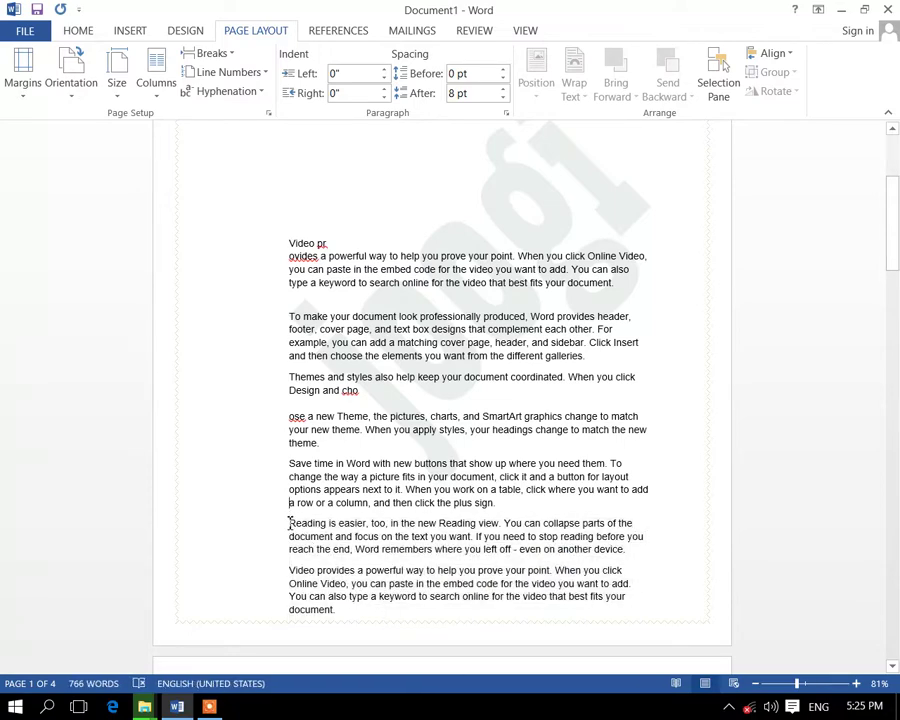
pyautogui.click(226, 54)
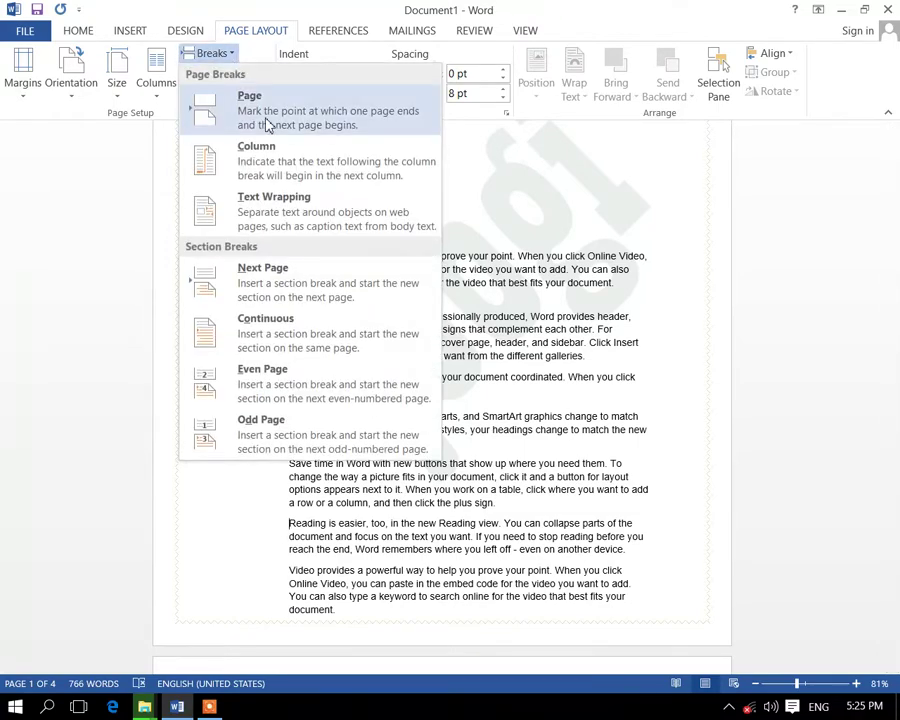
pyautogui.click(268, 124)
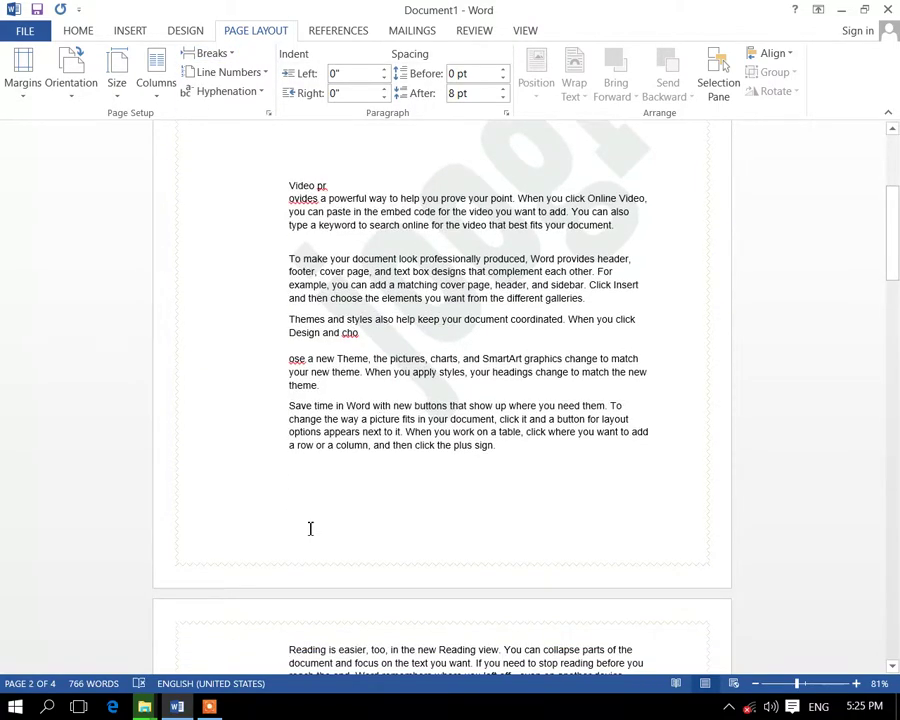
pyautogui.scroll(-3, 326, 420)
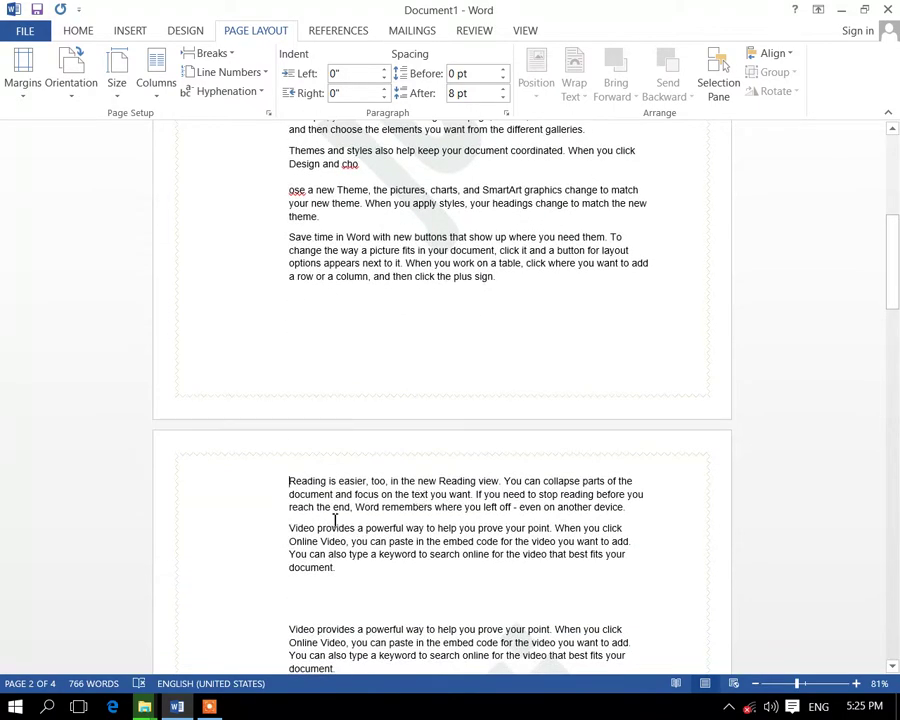
# Step: Delete the blank lines above the second 'Video provides' paragraph
pyautogui.click(324, 612)
pyautogui.press('BackSpace')
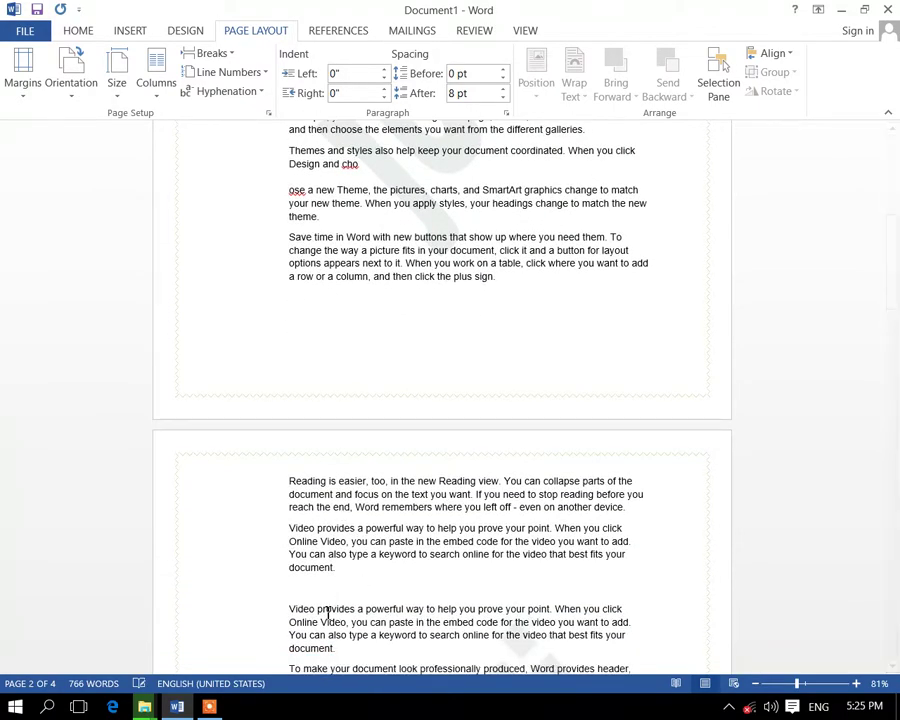
pyautogui.press('BackSpace')
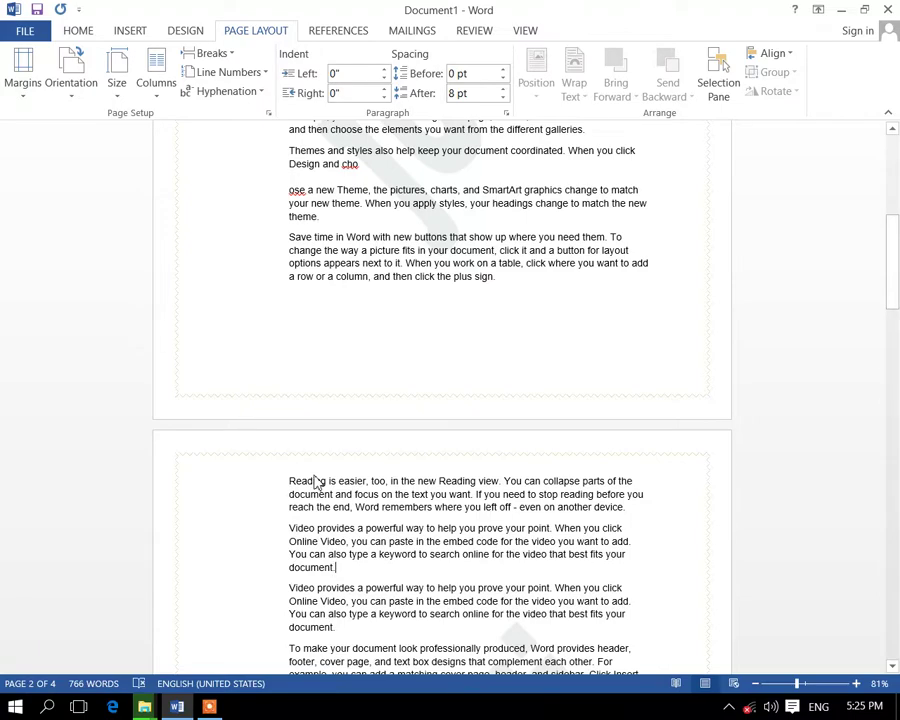
pyautogui.scroll(10, 394, 276)
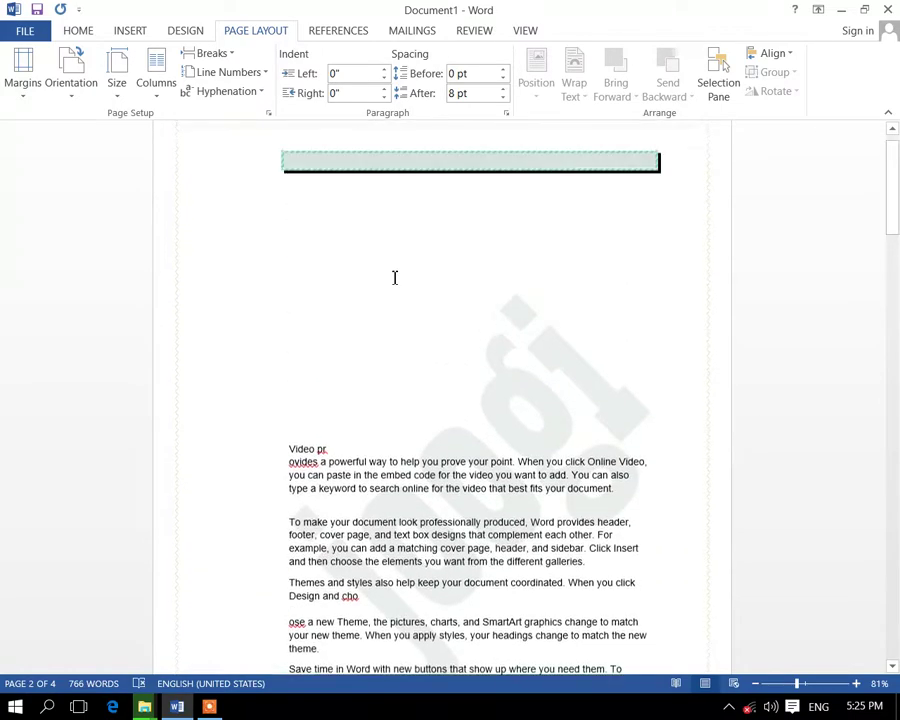
pyautogui.scroll(-8, 398, 280)
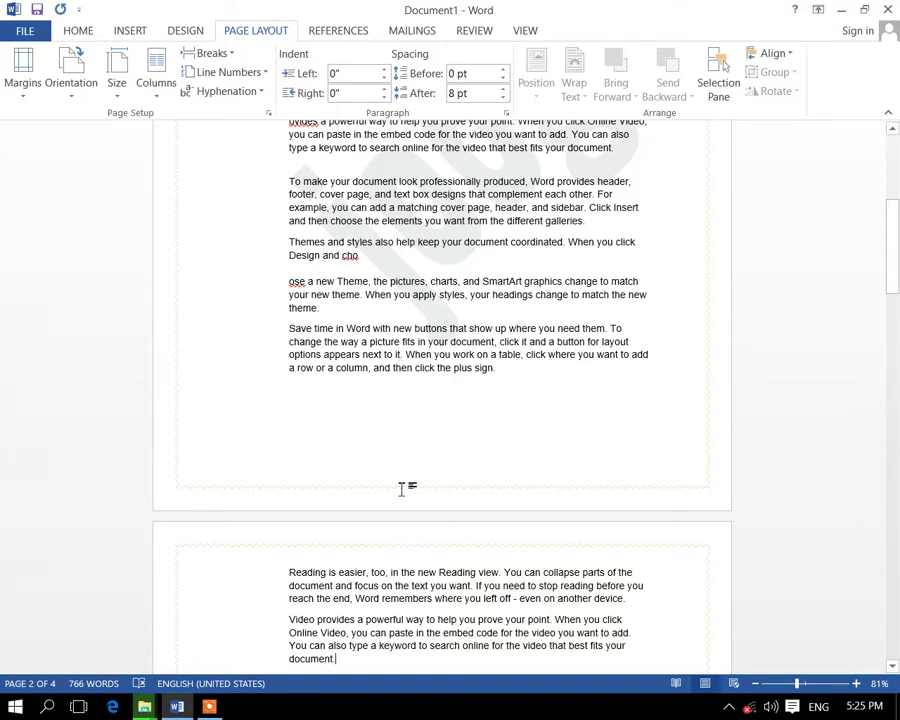
# Step: Insert a page break before the 'Save time in Word' paragraph
pyautogui.click(290, 328)
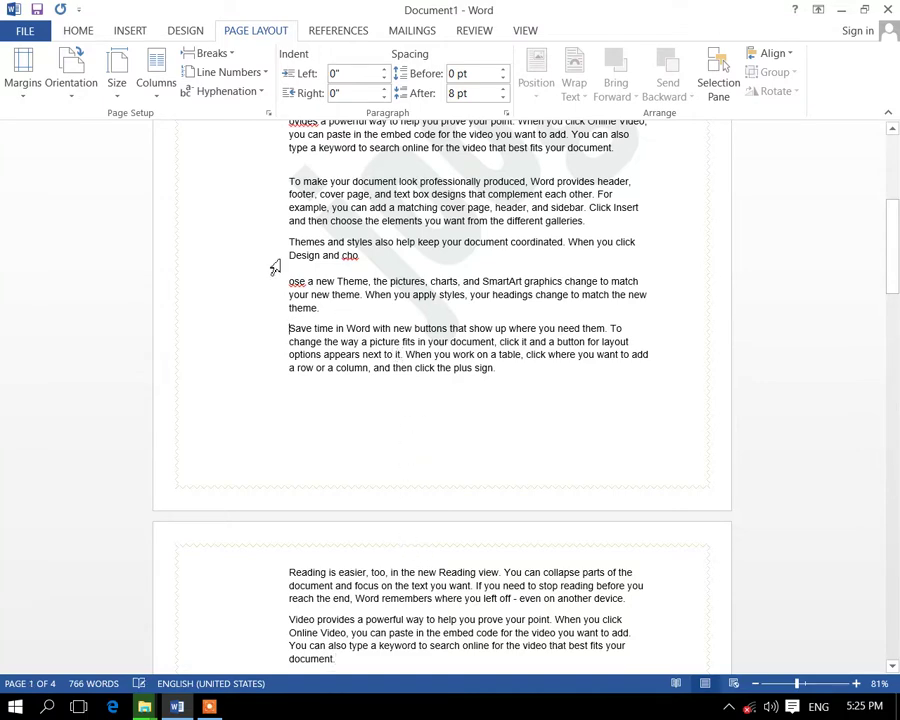
pyautogui.click(213, 56)
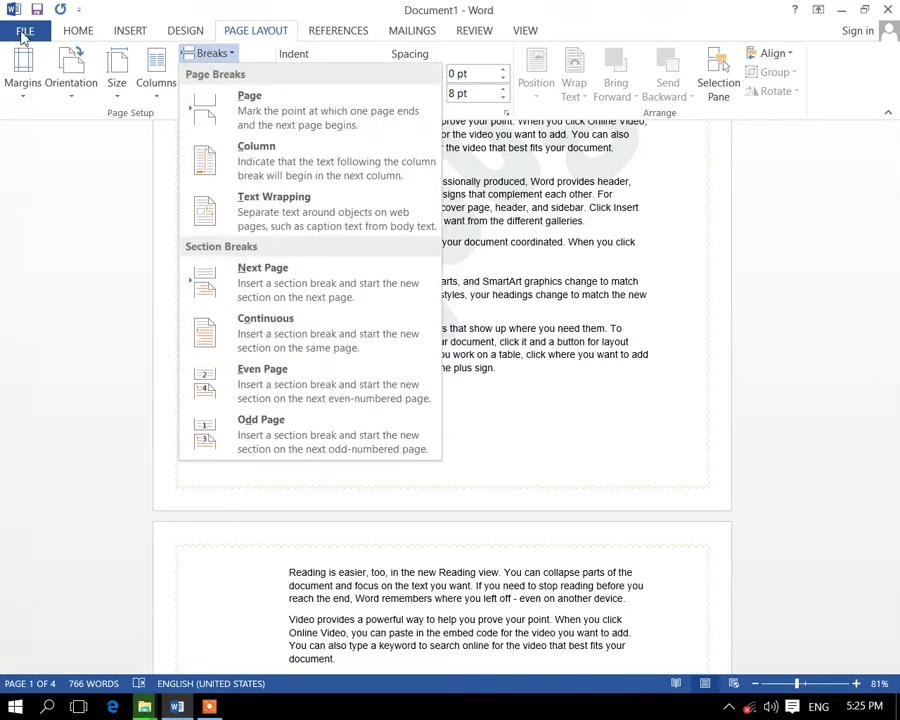
pyautogui.click(80, 32)
pyautogui.click(250, 33)
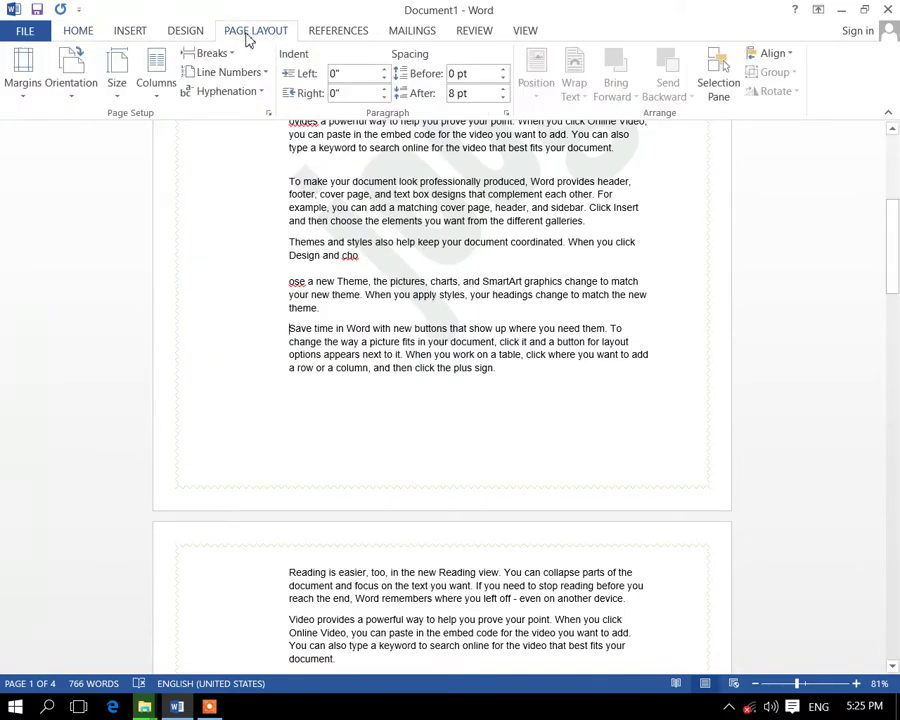
pyautogui.click(231, 56)
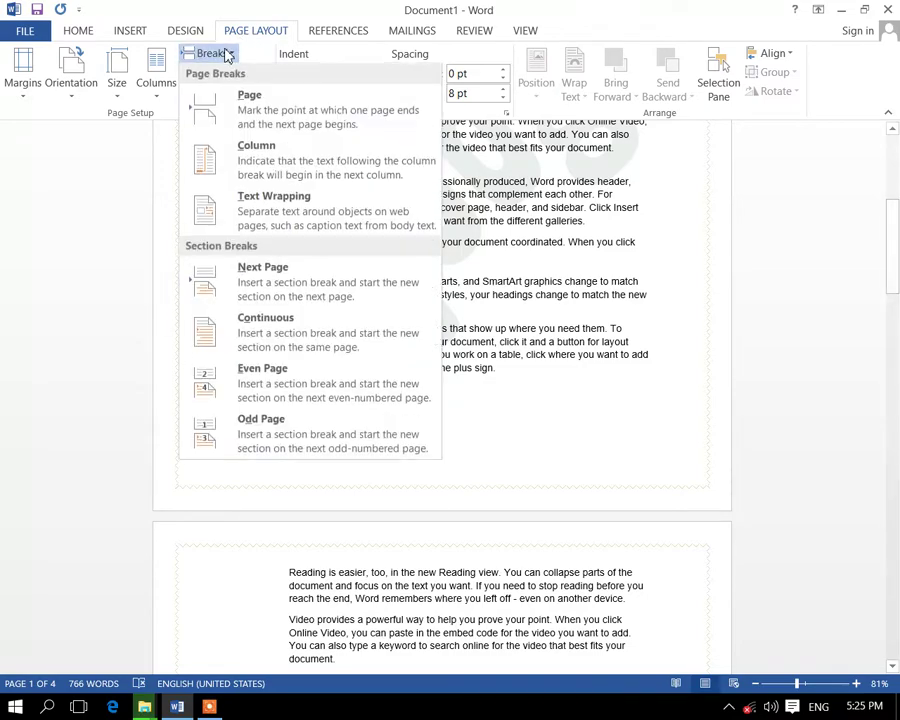
pyautogui.click(243, 110)
# Step: Delete the blank space left behind by the new page break
pyautogui.scroll(-4, 400, 495)
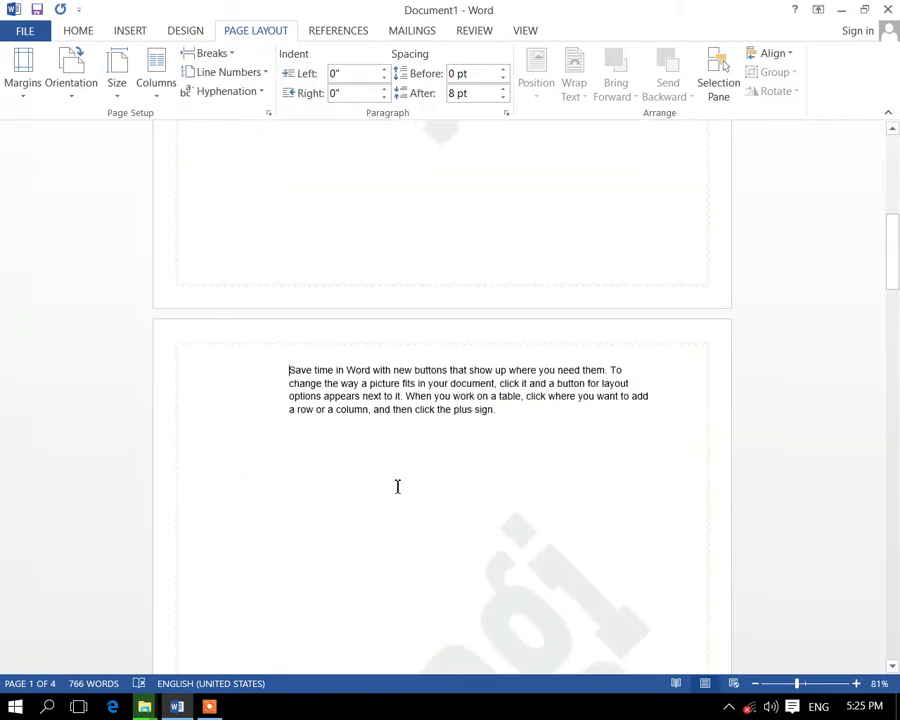
pyautogui.scroll(-6, 380, 490)
pyautogui.scroll(-5, 380, 485)
pyautogui.scroll(-3, 370, 440)
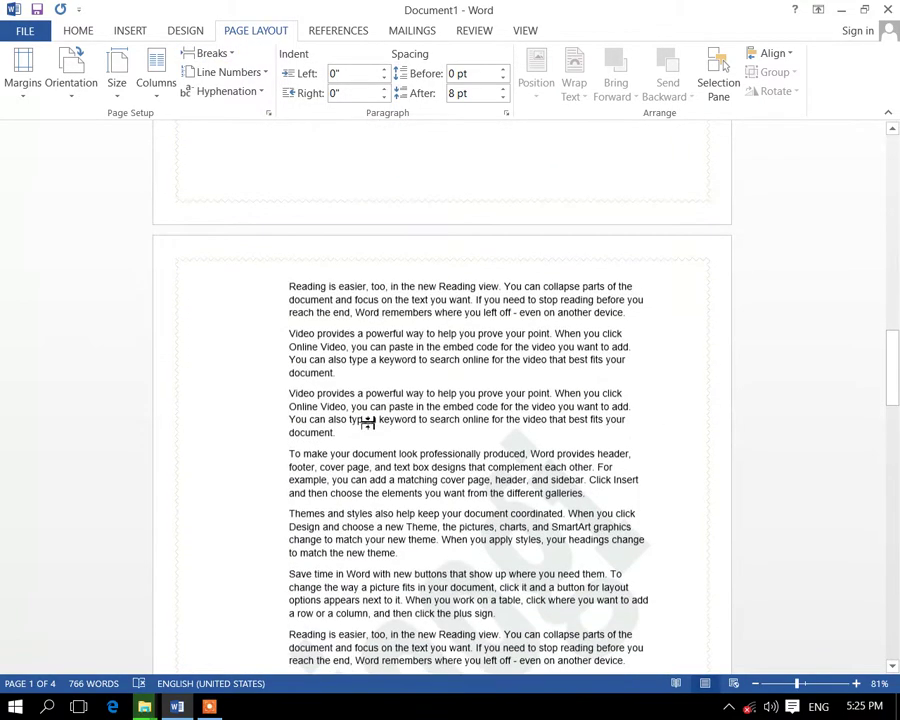
pyautogui.scroll(3, 355, 390)
pyautogui.scroll(5, 348, 365)
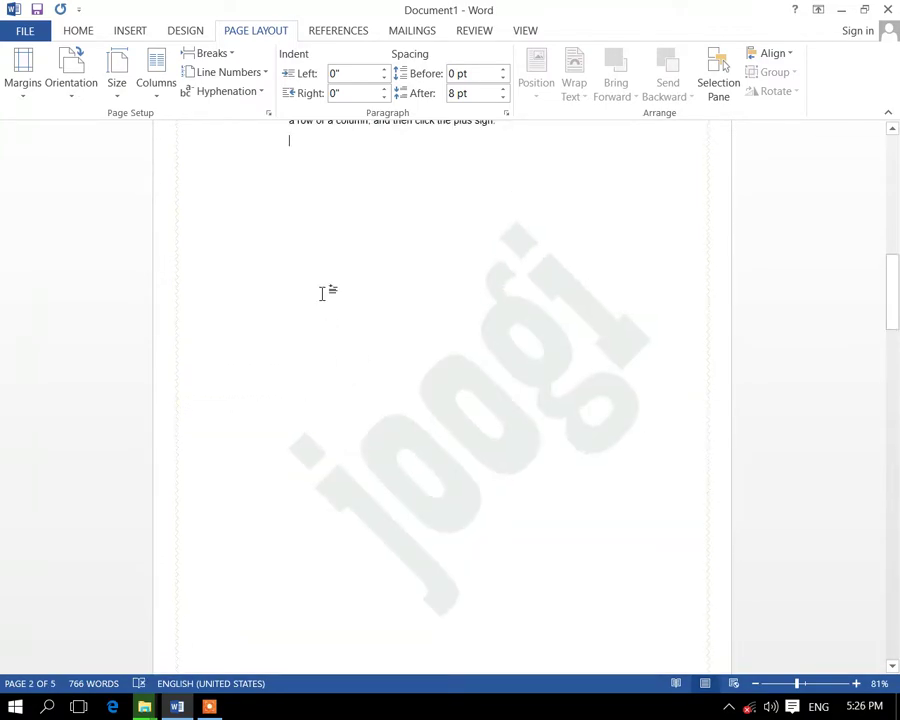
pyautogui.press('Delete')
pyautogui.press('Delete')
pyautogui.press('Delete')
pyautogui.press('Delete')
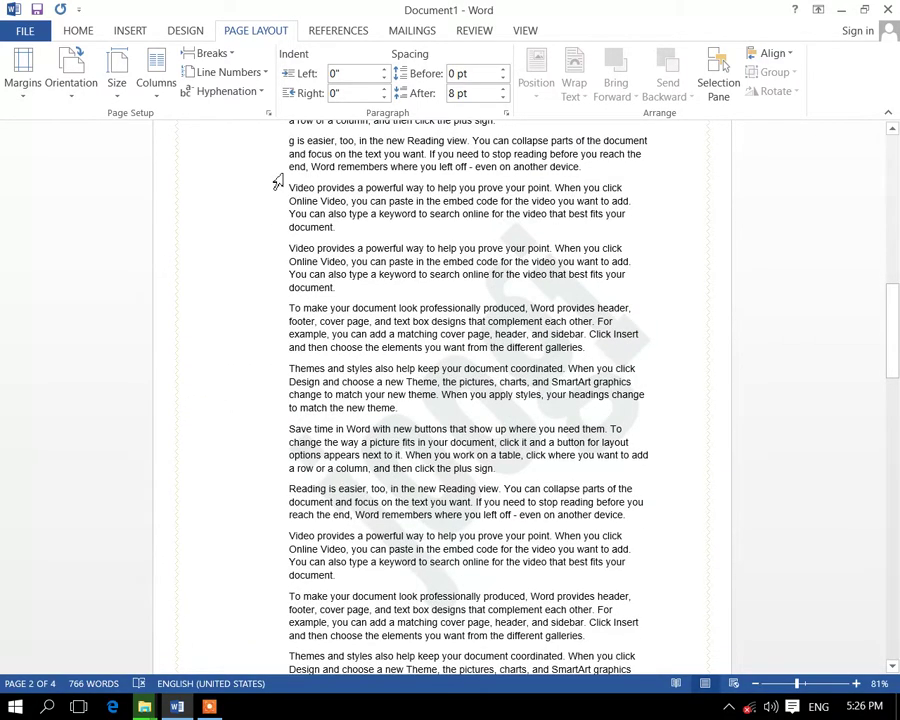
# Step: Insert a text wrapping break at the insertion point
pyautogui.click(233, 56)
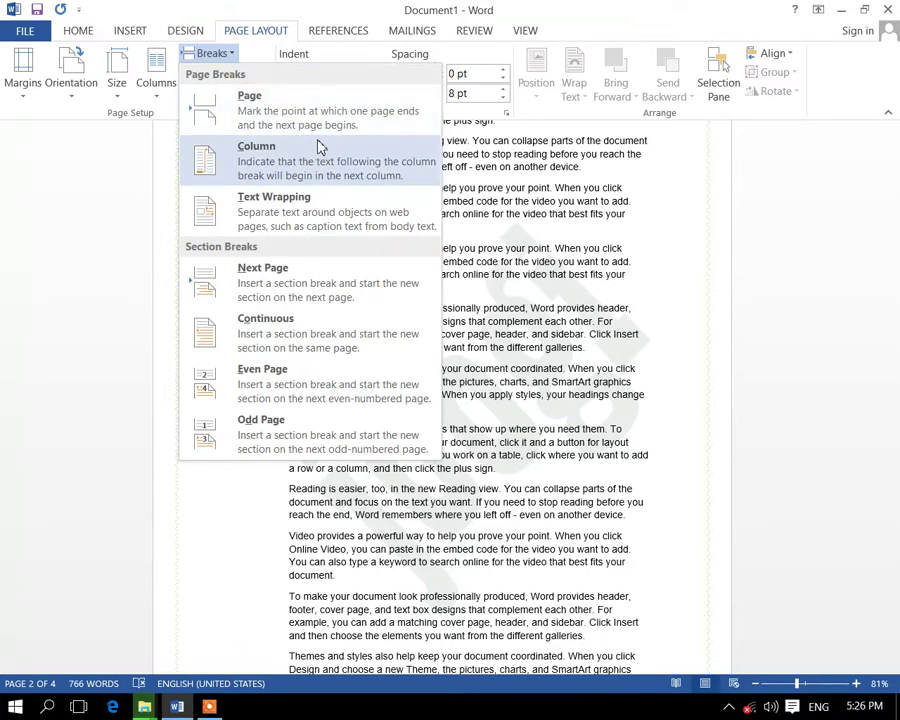
pyautogui.click(321, 229)
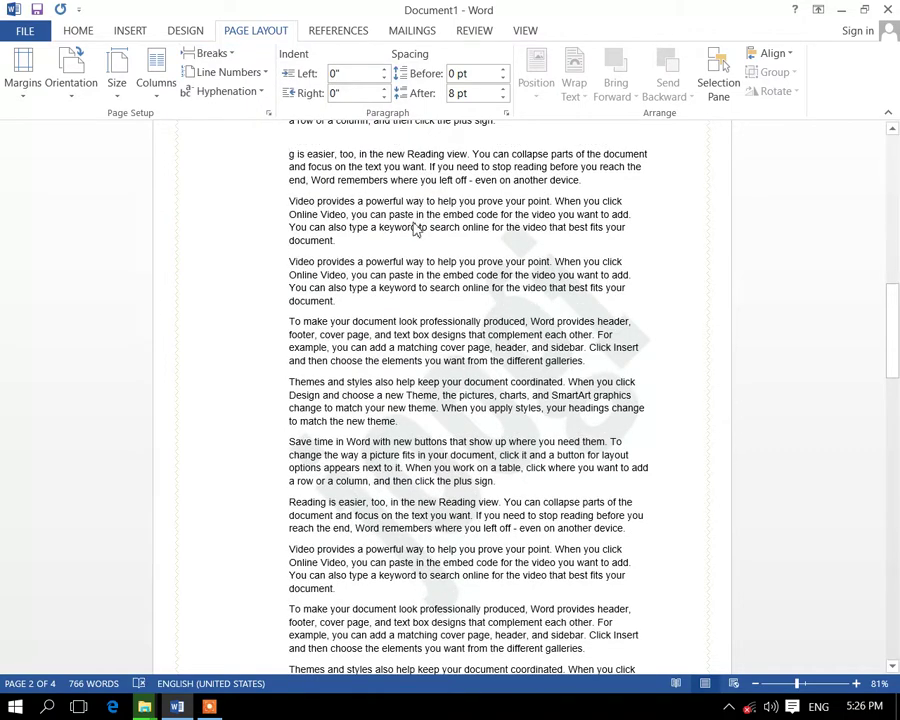
pyautogui.click(212, 53)
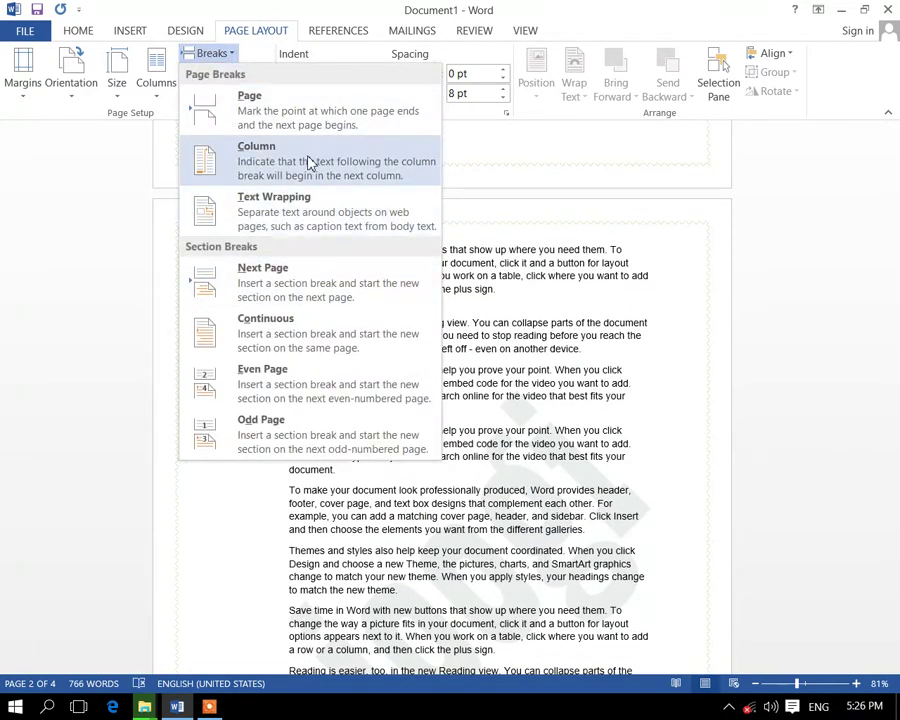
# Step: Set the document text to a Two-column layout
pyautogui.click(534, 346)
pyautogui.click(155, 78)
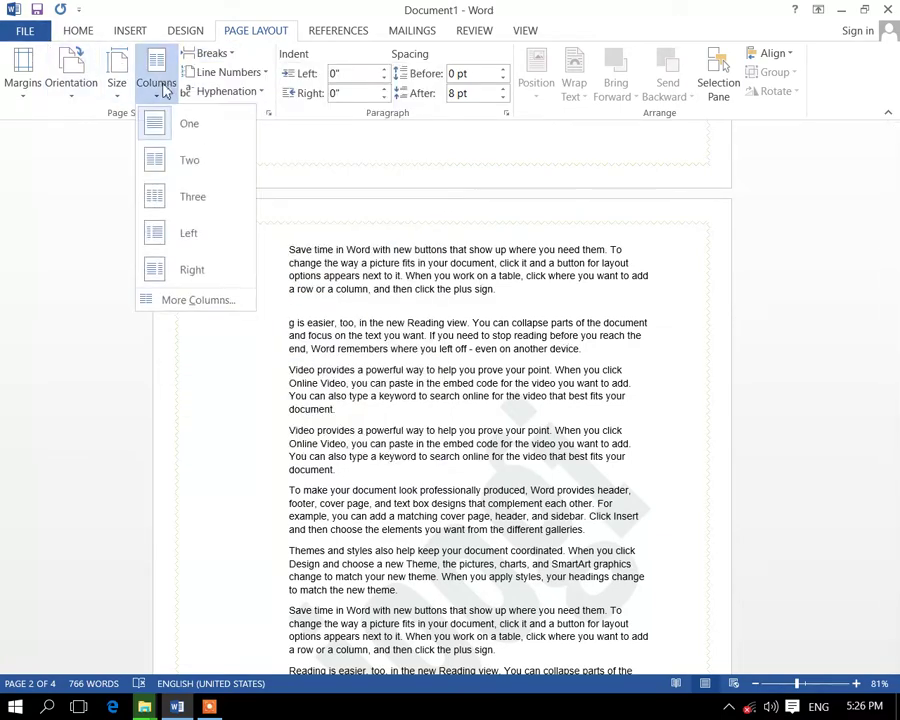
pyautogui.click(185, 160)
# Step: Delete the rotated course-content picture
pyautogui.scroll(-4, 508, 346)
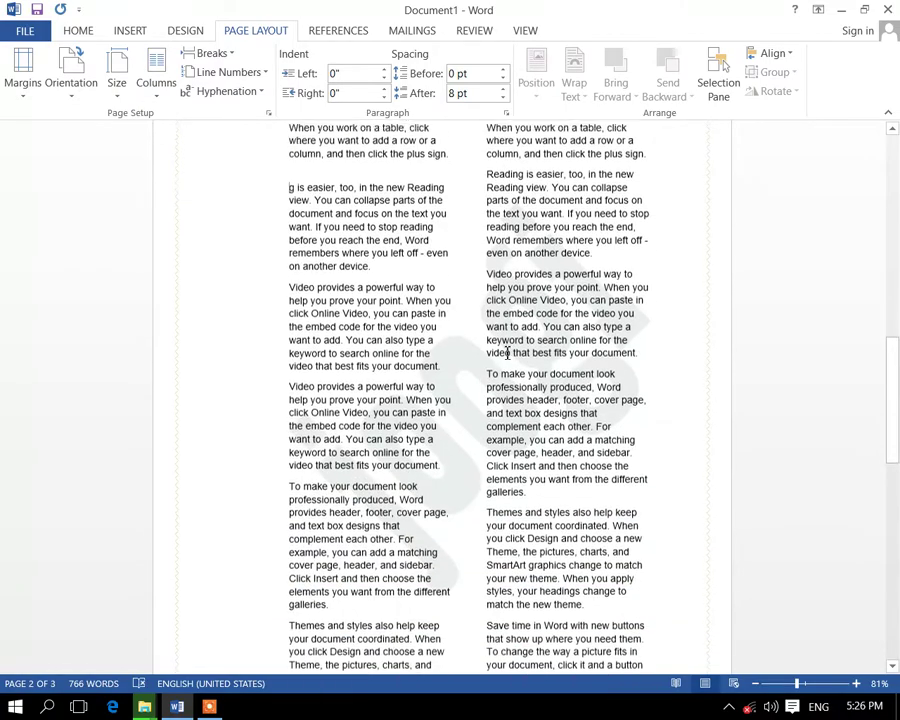
pyautogui.scroll(-4, 510, 356)
pyautogui.scroll(-6, 508, 360)
pyautogui.scroll(-1, 508, 360)
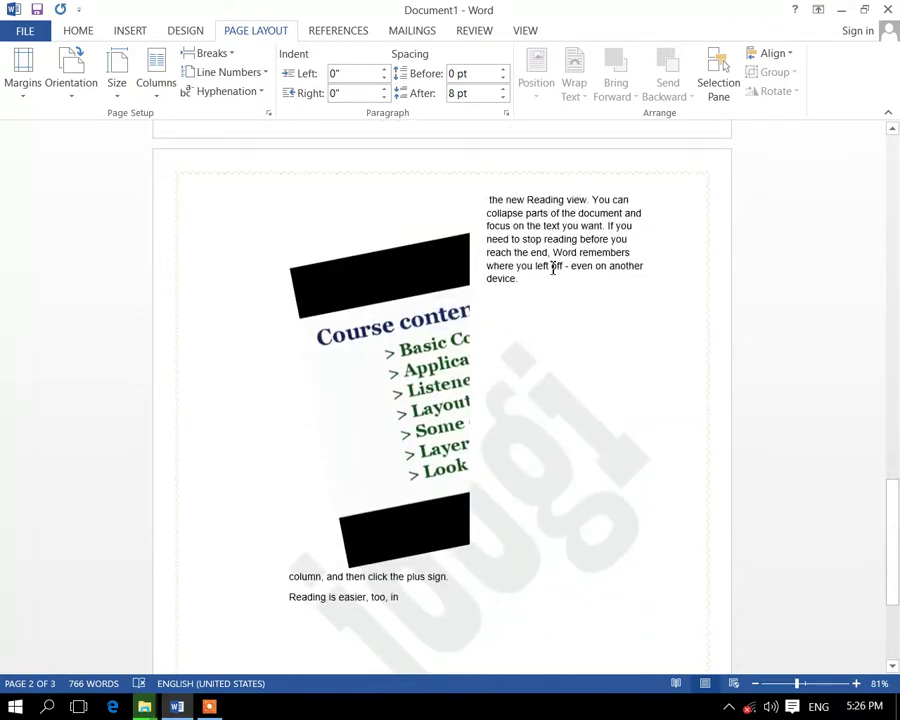
pyautogui.click(416, 321)
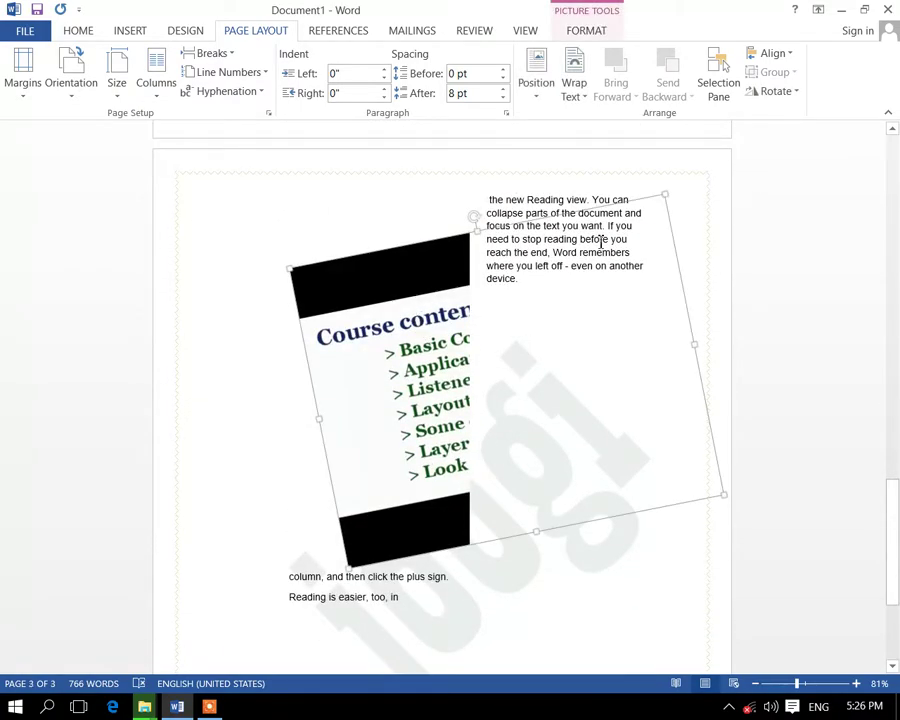
pyautogui.press('Delete')
# Step: Place the insertion point in 'Reading is easier, too' and bring up the Breaks list
pyautogui.scroll(3, 406, 260)
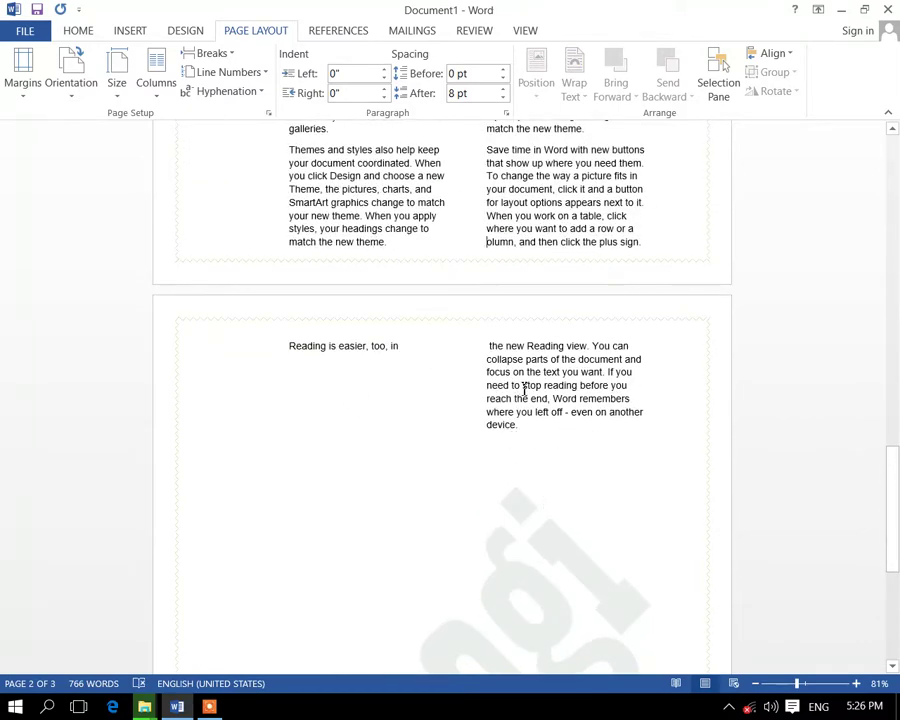
pyautogui.click(323, 347)
pyautogui.click(230, 57)
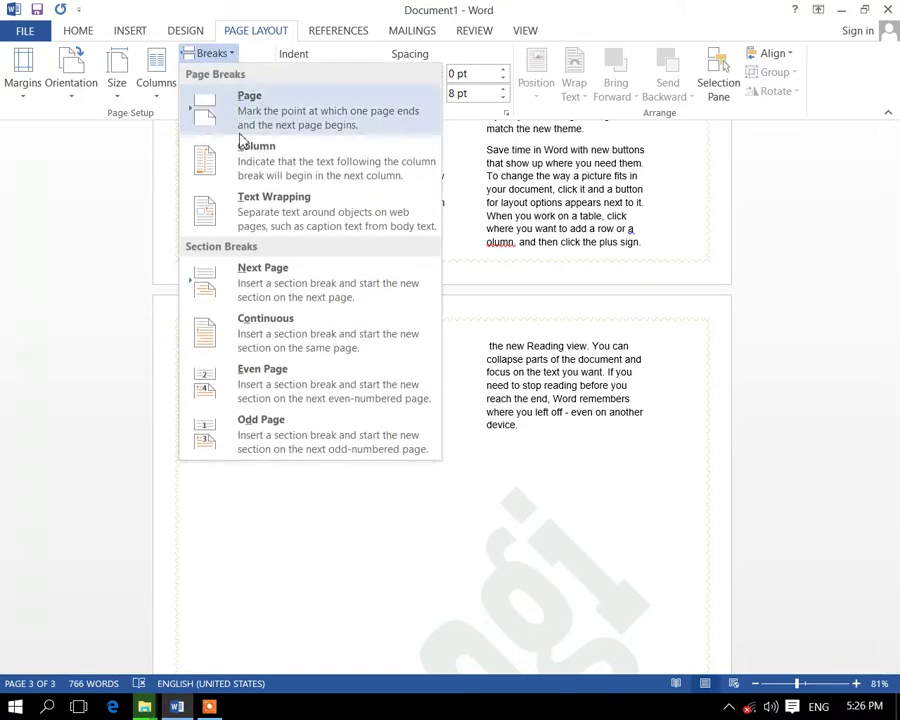
# Step: Insert a Column break after 'Reading' and delete the stray 'easier, too, in' fragment atop the right column
pyautogui.click(277, 166)
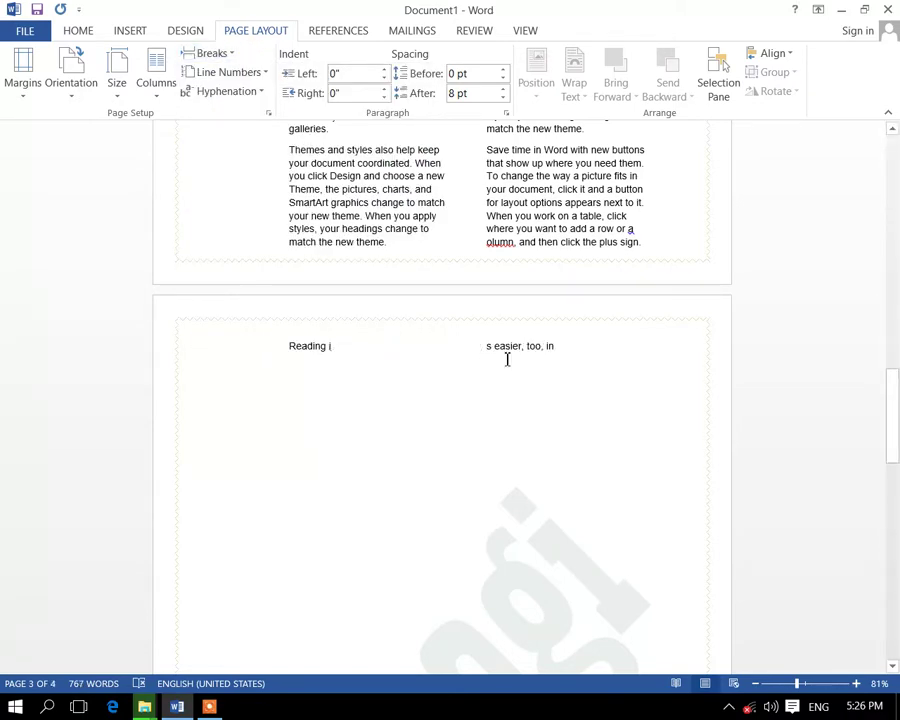
pyautogui.click(329, 346)
pyautogui.click(227, 73)
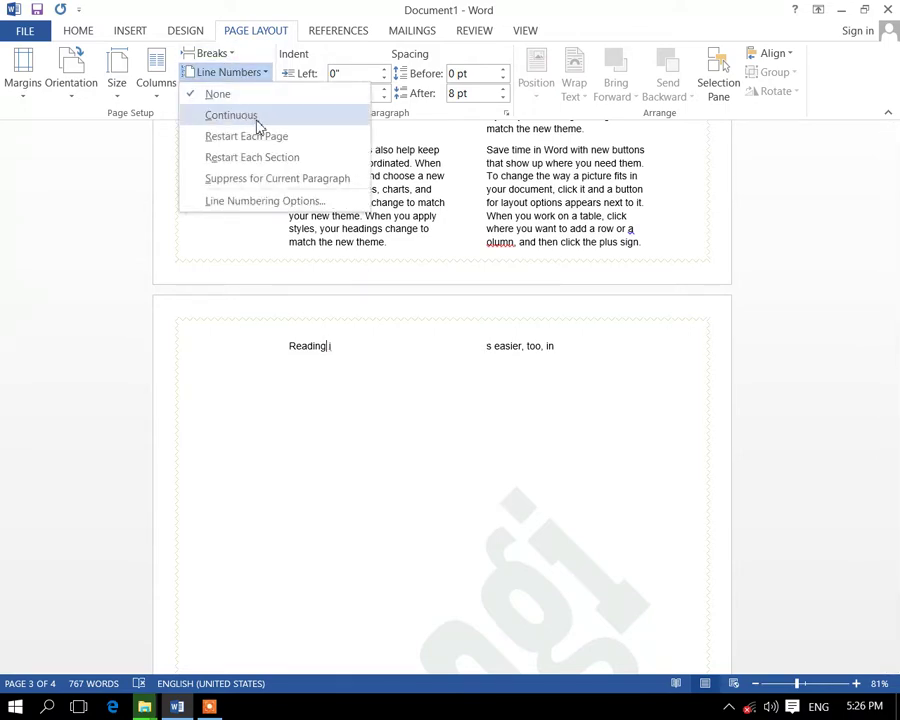
pyautogui.click(226, 57)
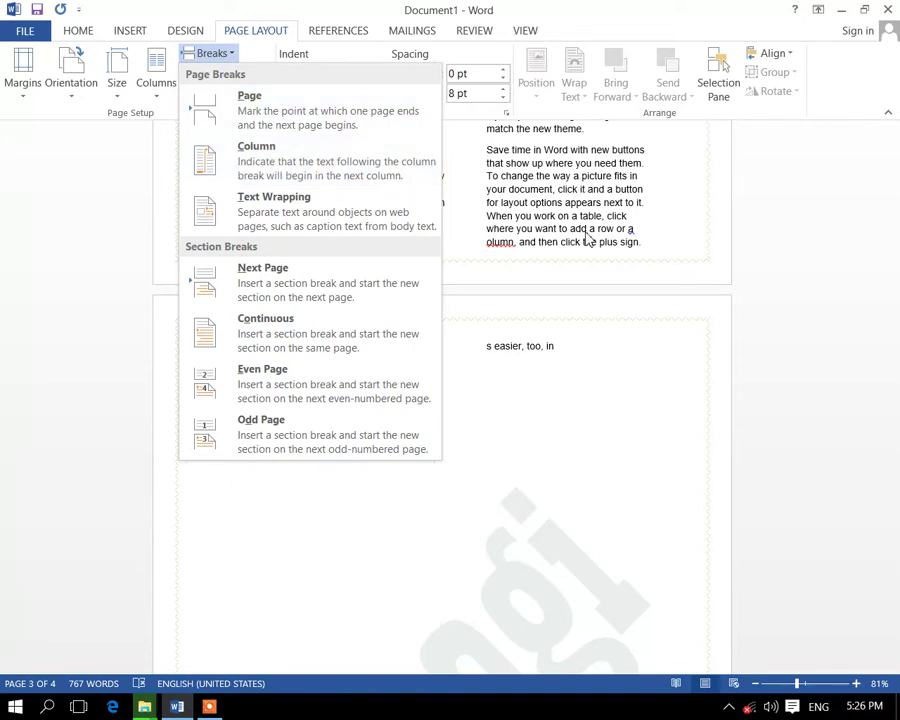
pyautogui.click(365, 185)
pyautogui.scroll(-3, 550, 446)
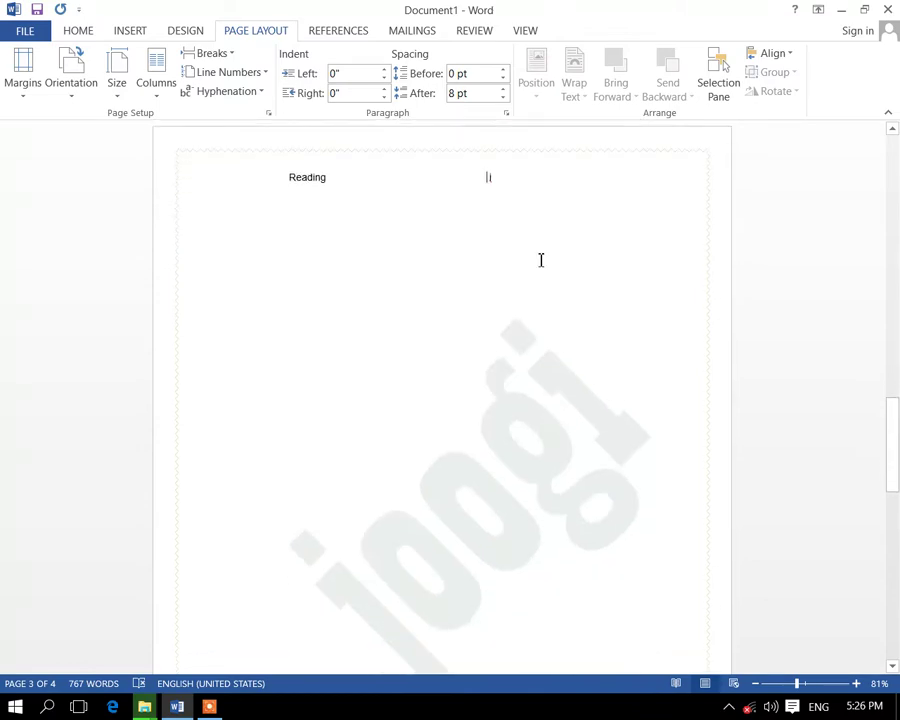
pyautogui.press('Delete')
pyautogui.press('Delete')
pyautogui.press('Delete')
pyautogui.press('Delete')
pyautogui.press('Delete')
pyautogui.press('Delete')
pyautogui.press('Delete')
pyautogui.press('Delete')
pyautogui.press('Delete')
pyautogui.press('Delete')
pyautogui.press('Delete')
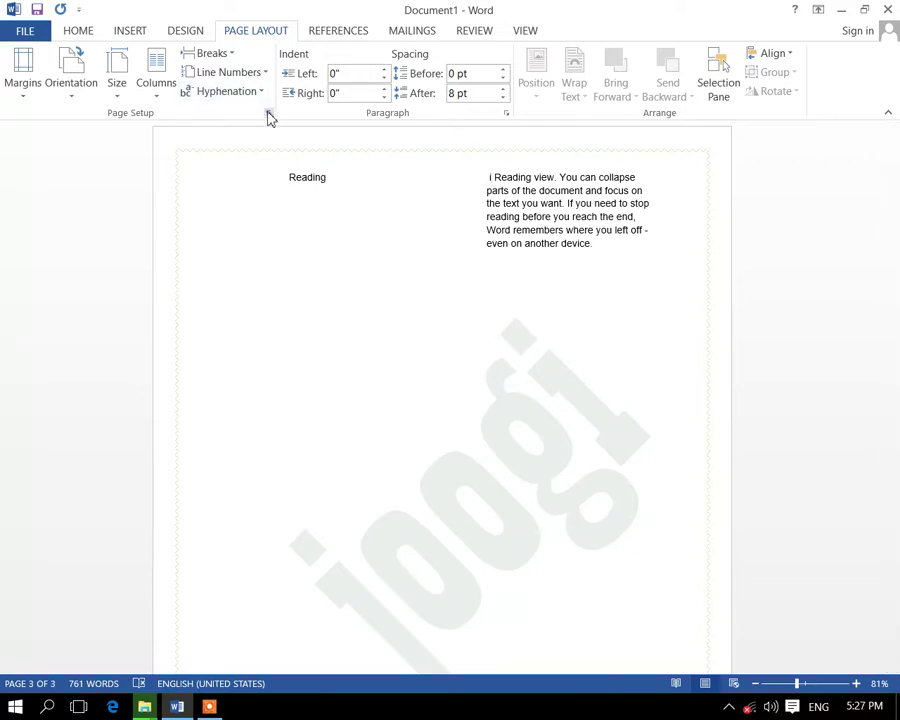
pyautogui.click(234, 54)
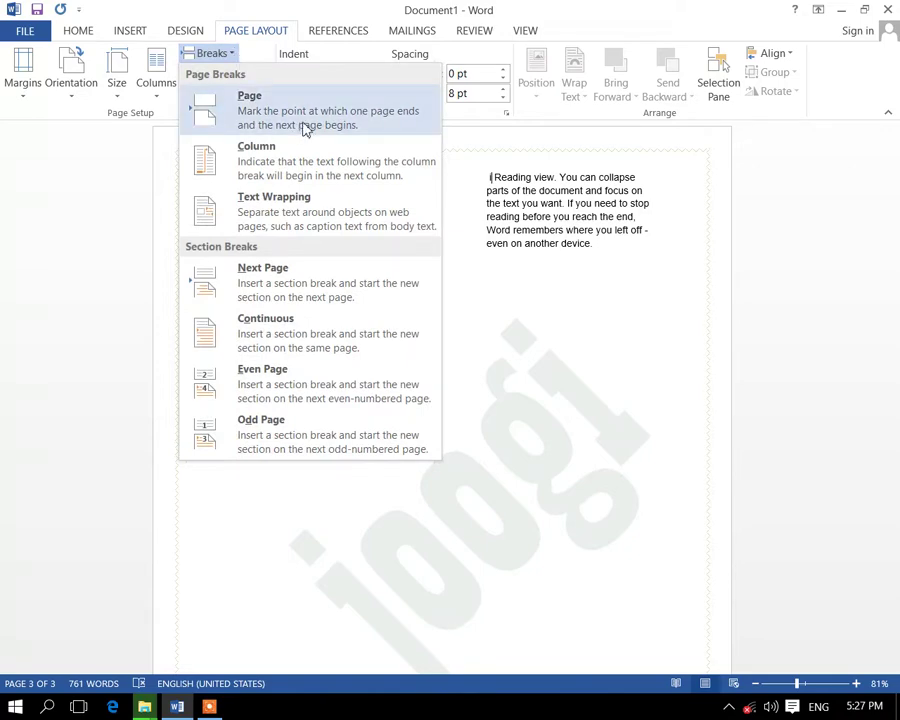
# Step: Add a text wrapping break in the left-column Themes paragraph on page 2
pyautogui.click(530, 308)
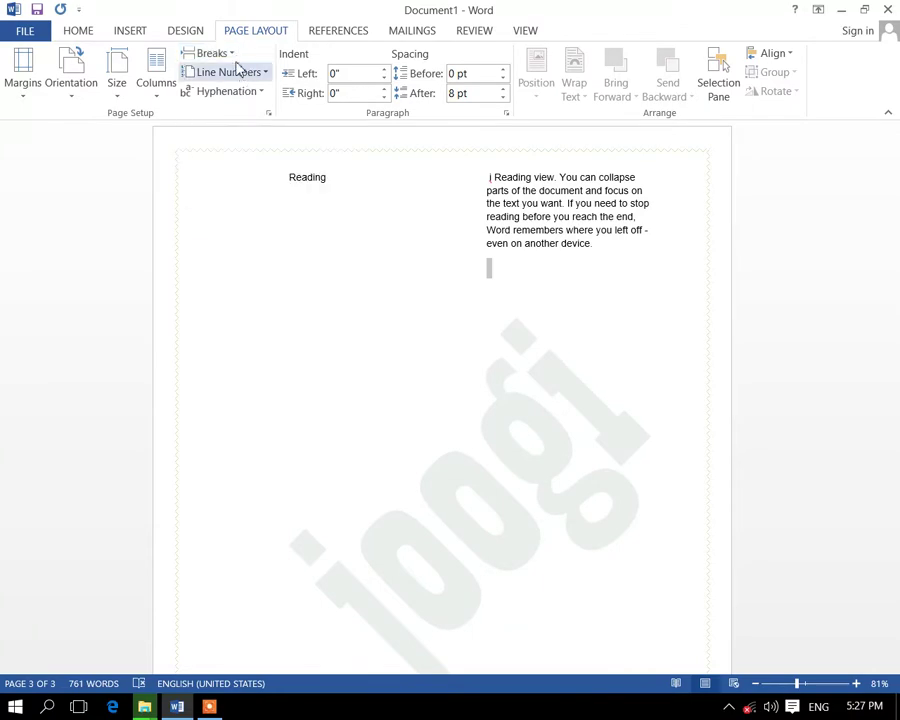
pyautogui.click(228, 55)
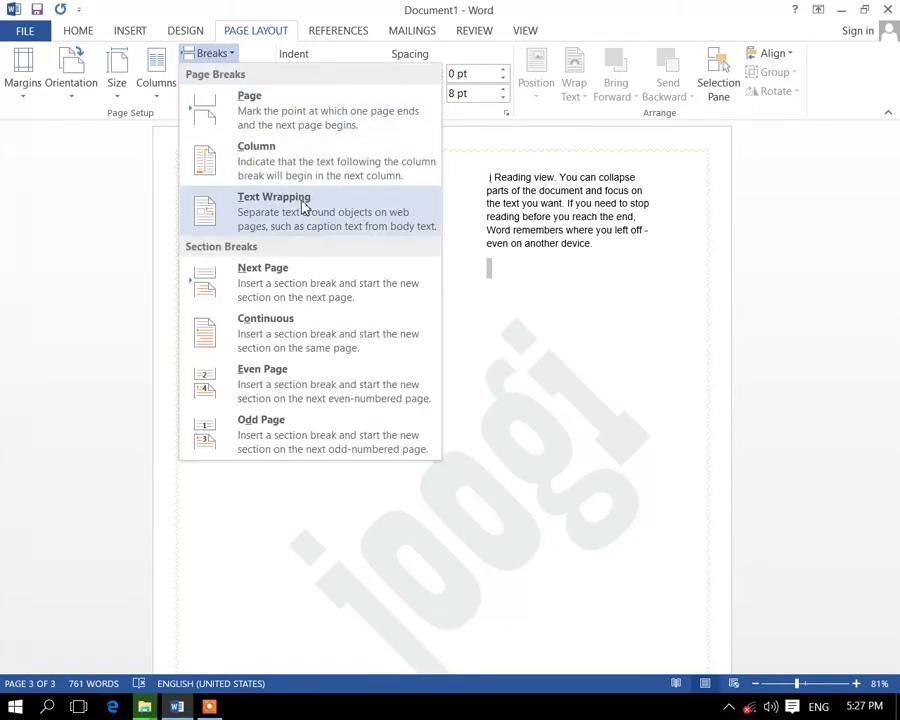
pyautogui.click(528, 207)
pyautogui.scroll(-1, 529, 268)
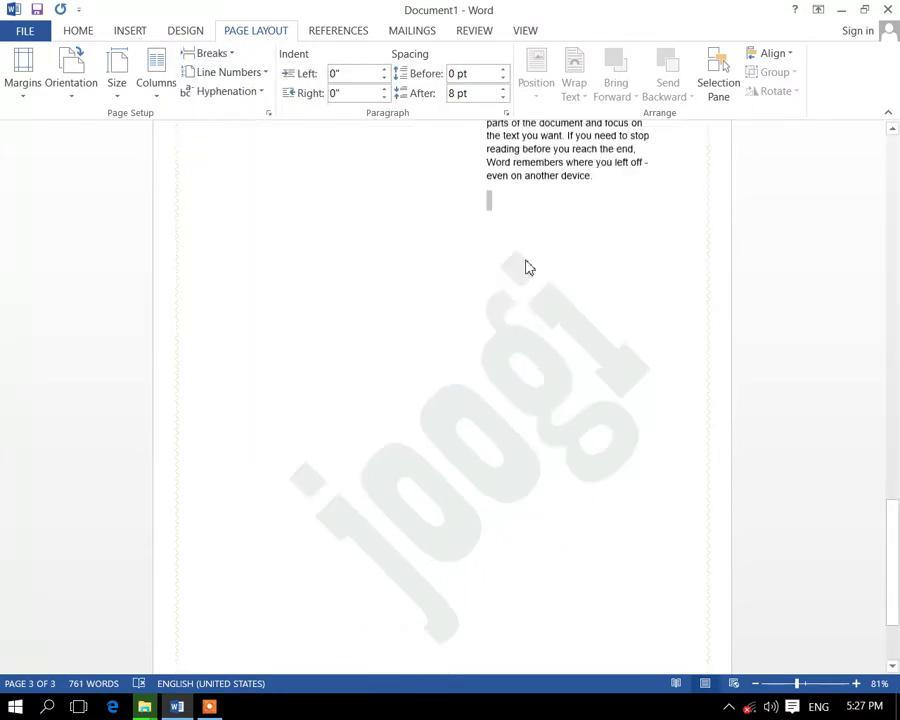
pyautogui.scroll(-2, 527, 266)
pyautogui.scroll(5, 520, 258)
pyautogui.scroll(5, 530, 255)
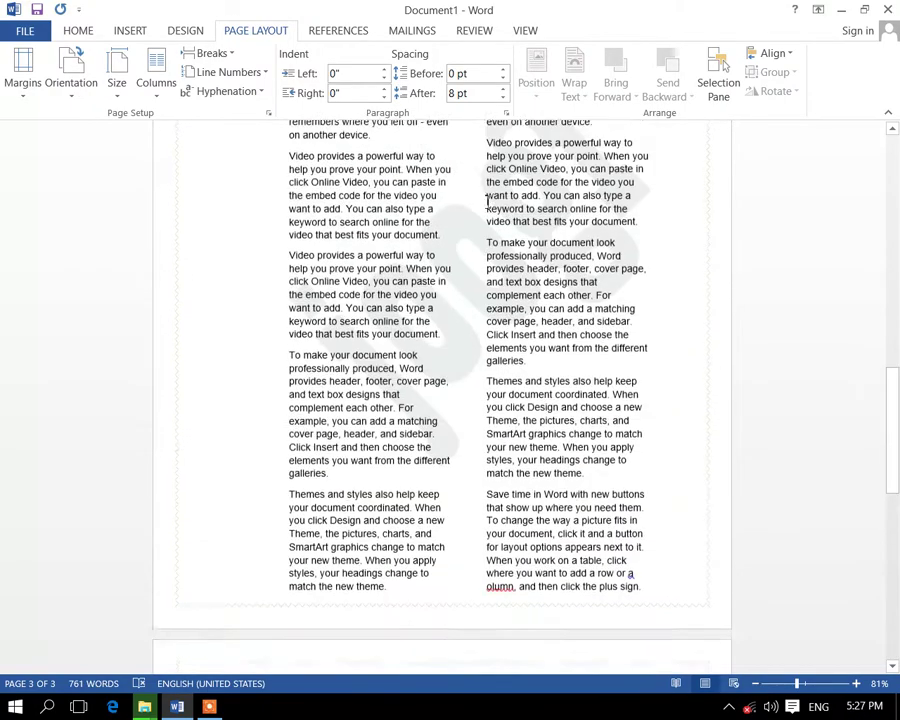
pyautogui.scroll(3, 562, 249)
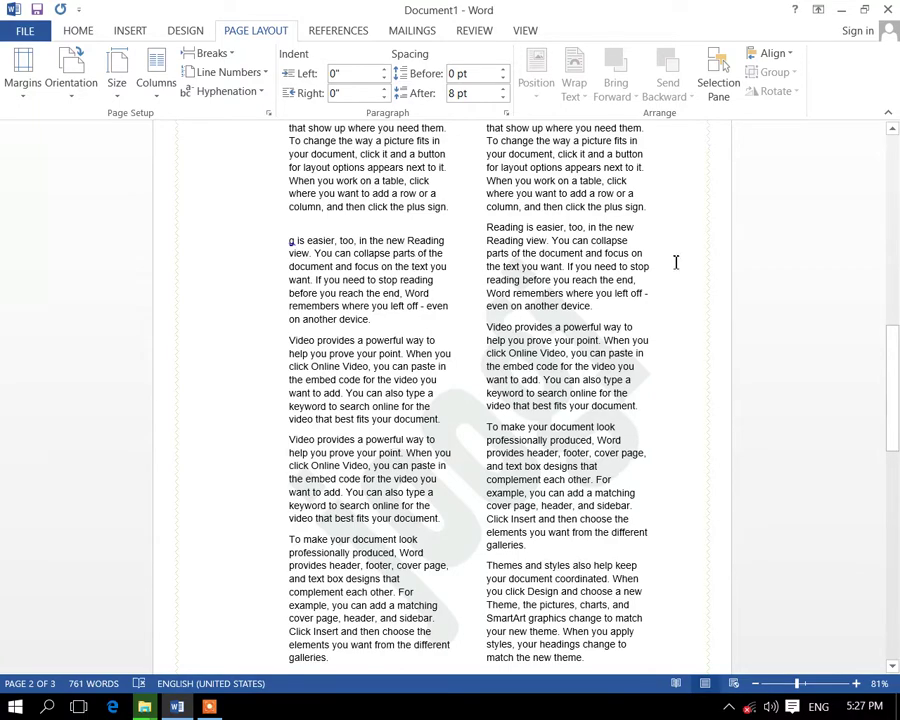
pyautogui.scroll(-3, 472, 333)
pyautogui.scroll(-3, 458, 324)
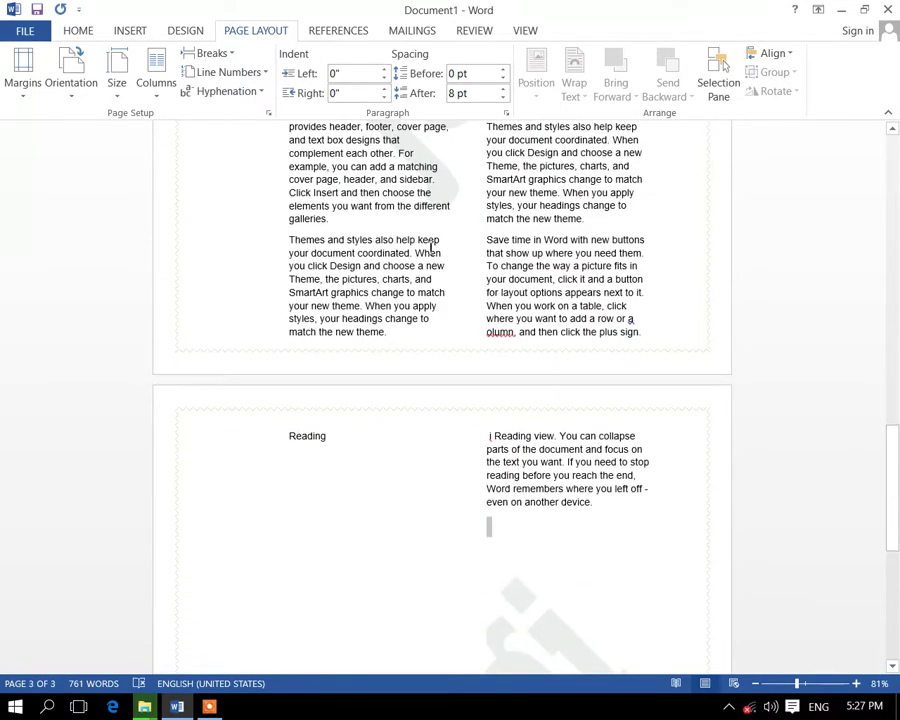
pyautogui.click(228, 54)
pyautogui.click(305, 212)
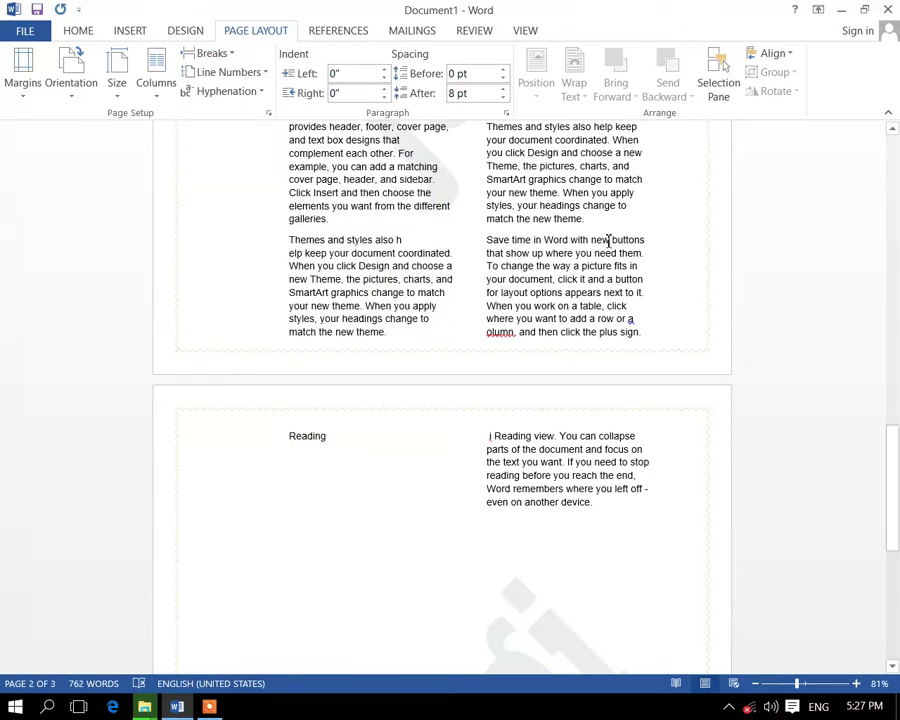
# Step: Add a text wrapping break in the right-column Themes and styles paragraph
pyautogui.scroll(1, 556, 246)
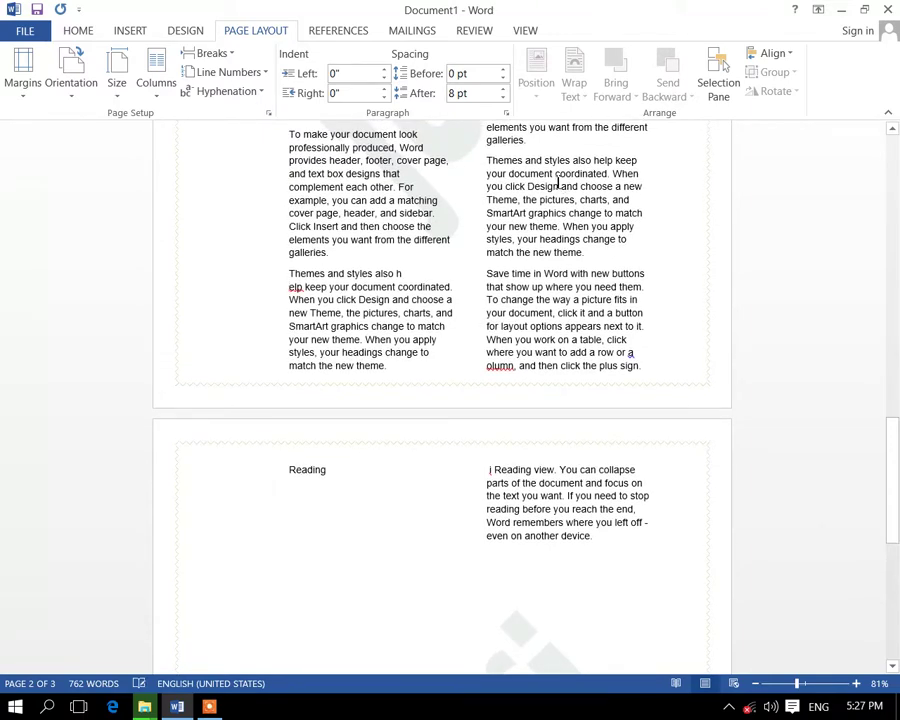
pyautogui.click(211, 53)
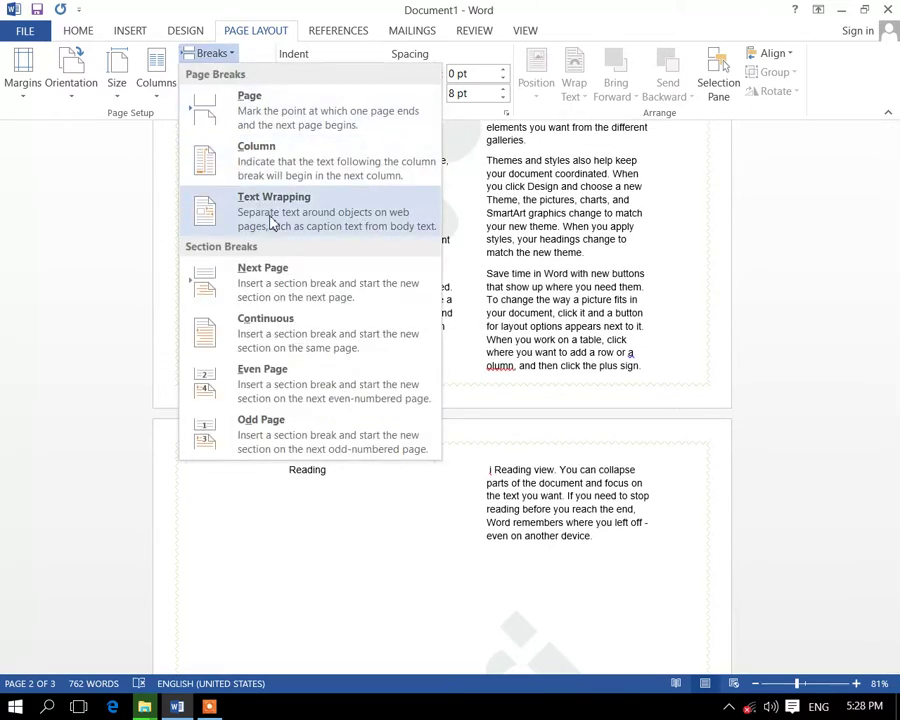
pyautogui.click(555, 173)
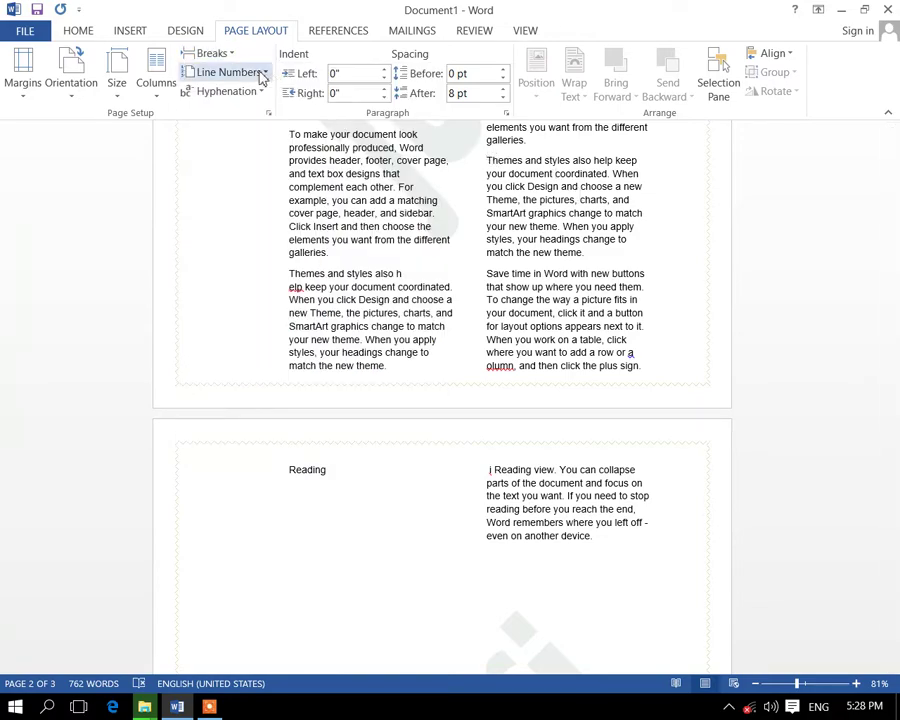
pyautogui.click(213, 53)
pyautogui.click(280, 206)
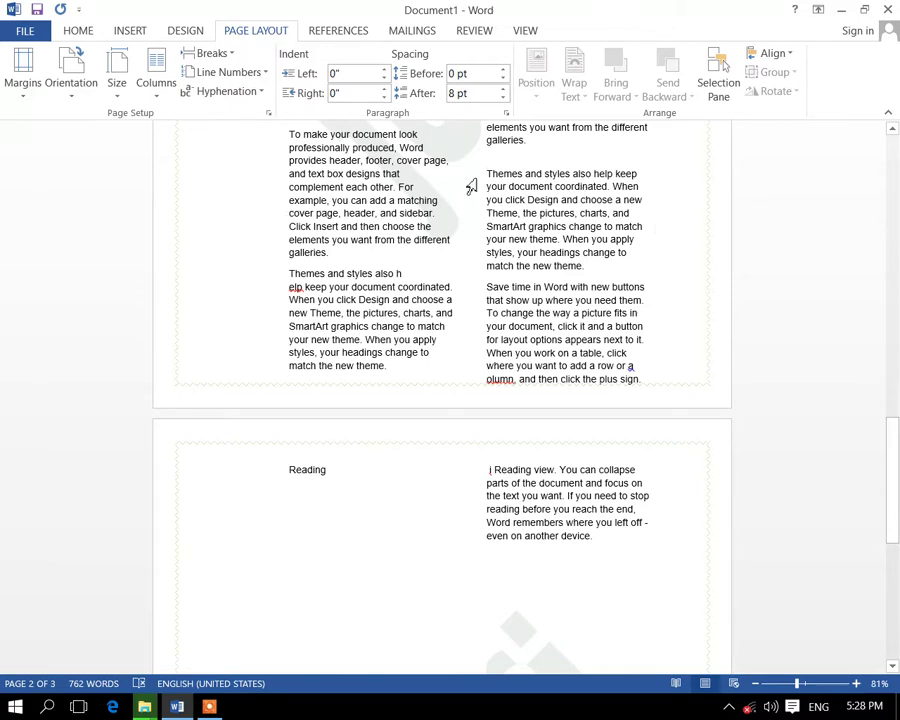
# Step: Insert text wrapping breaks so 'help' and 'Design' each begin a new line
pyautogui.click(213, 53)
pyautogui.click(245, 217)
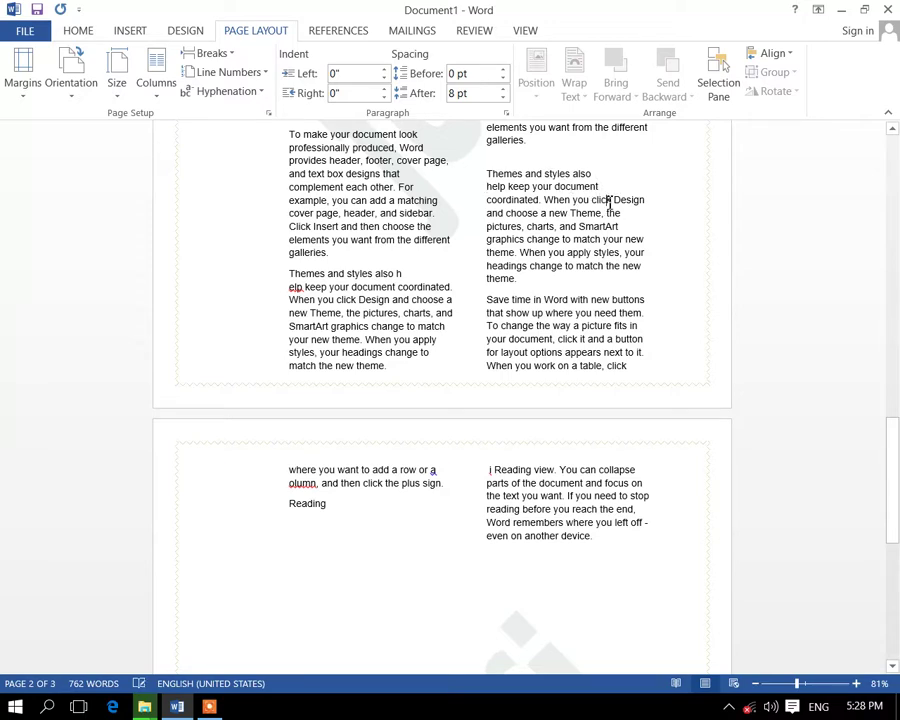
pyautogui.click(210, 53)
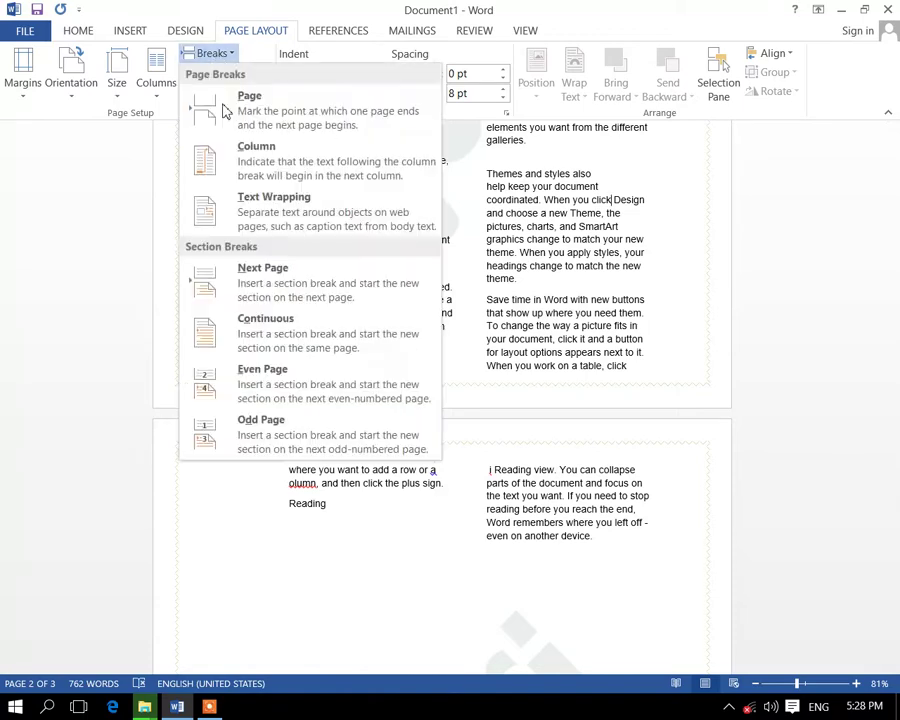
pyautogui.click(245, 205)
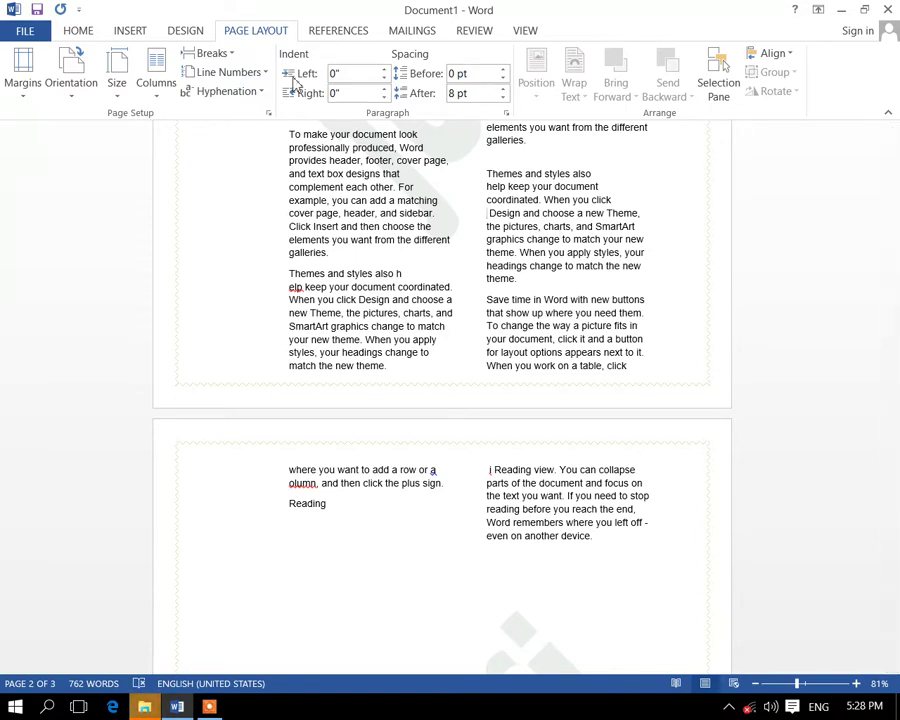
# Step: Try Next Page and Continuous section breaks at 'Design', reflowing the columns
pyautogui.click(233, 57)
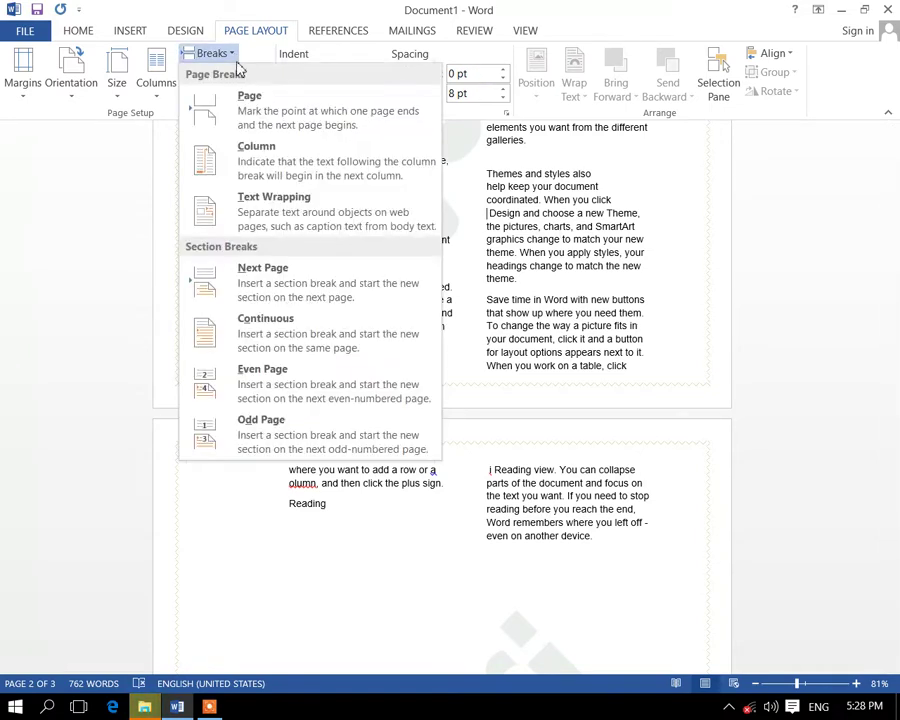
pyautogui.click(336, 297)
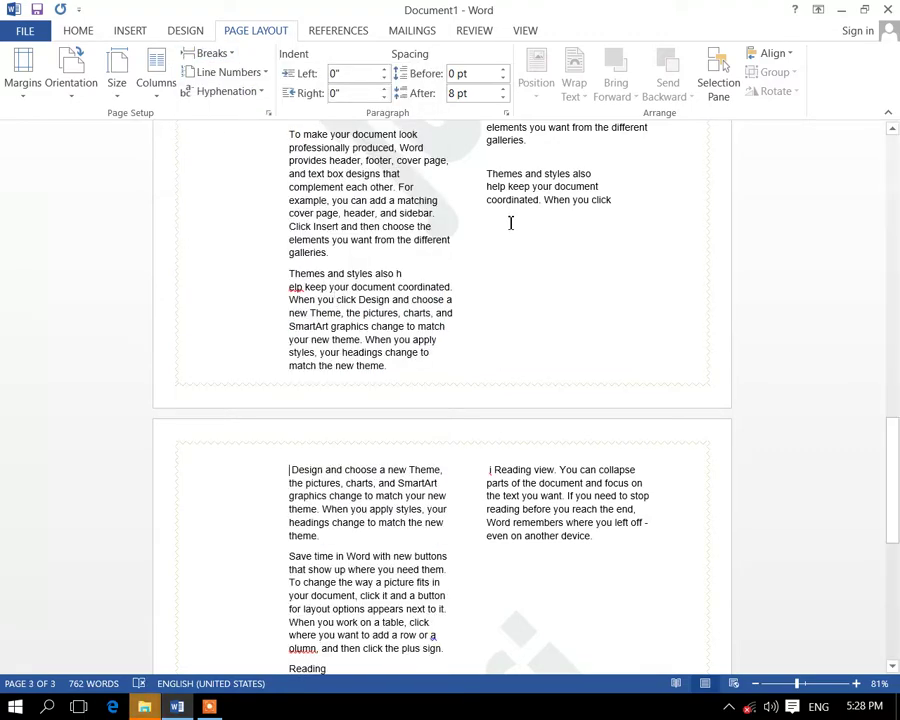
pyautogui.click(210, 54)
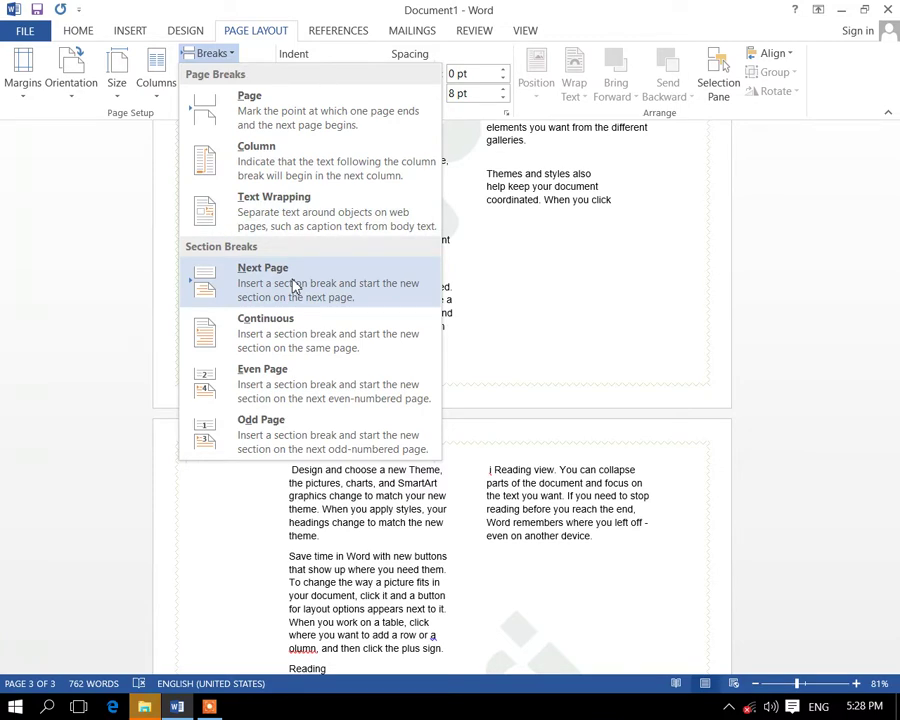
pyautogui.click(300, 344)
pyautogui.scroll(-3, 296, 340)
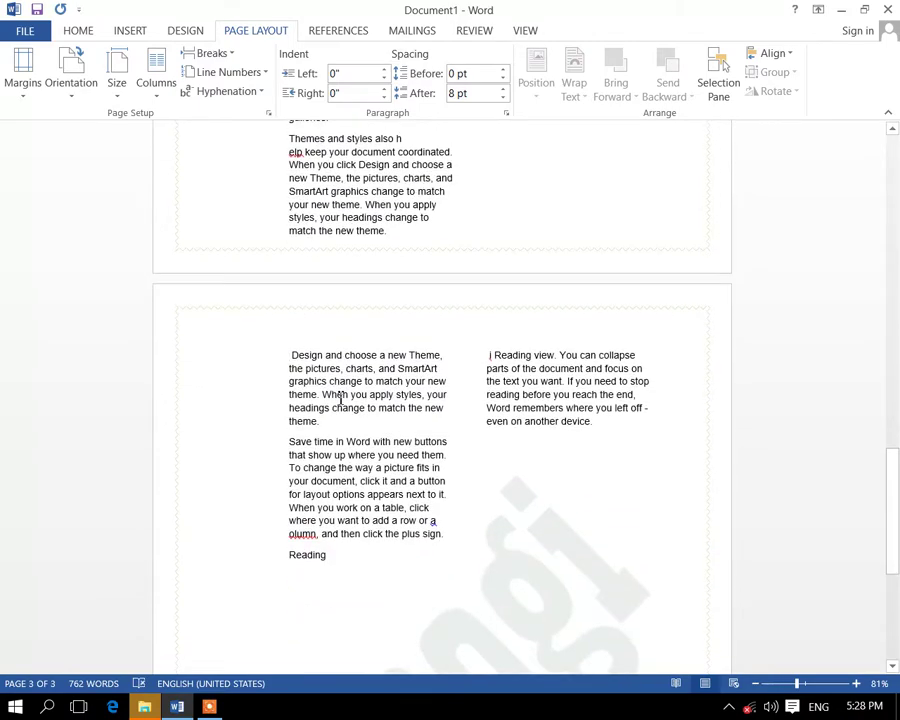
pyautogui.scroll(-3, 340, 400)
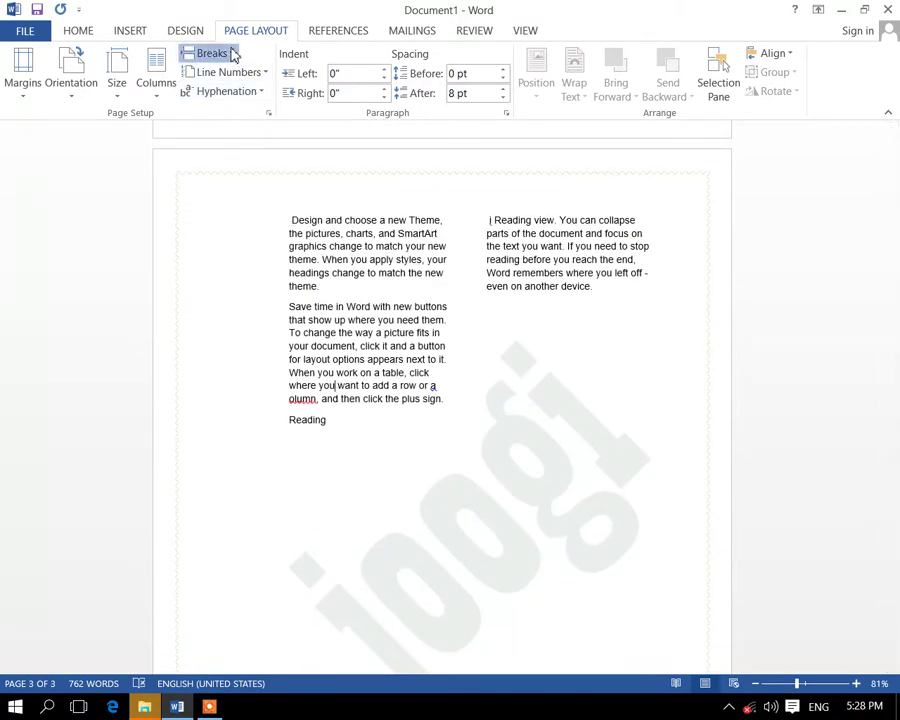
pyautogui.click(230, 54)
pyautogui.click(290, 324)
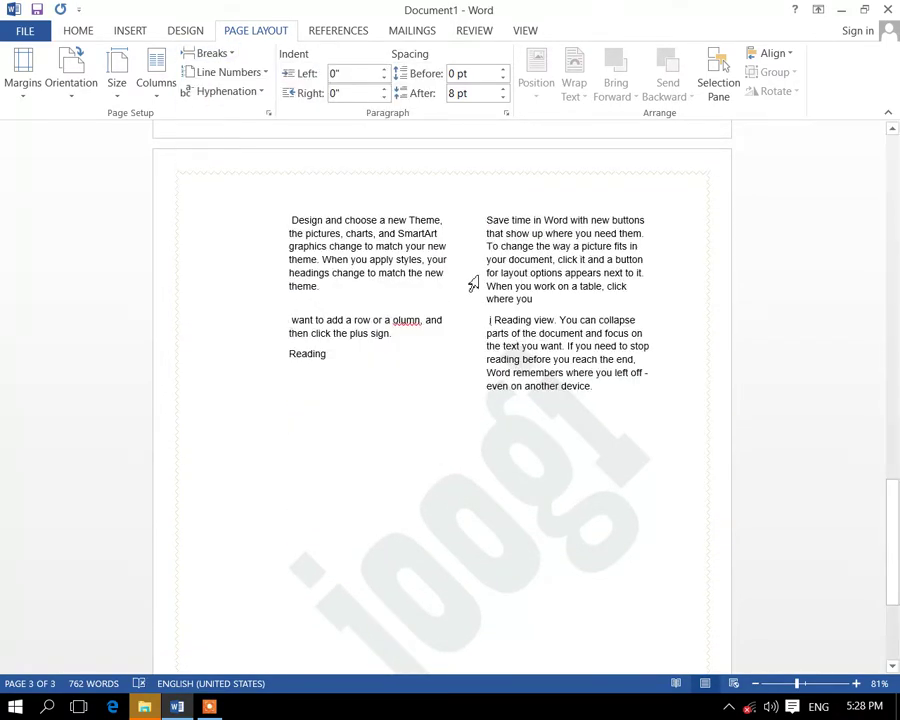
# Step: Insert an Odd Page section break, pushing the former page 3 text past a blank page
pyautogui.click(229, 54)
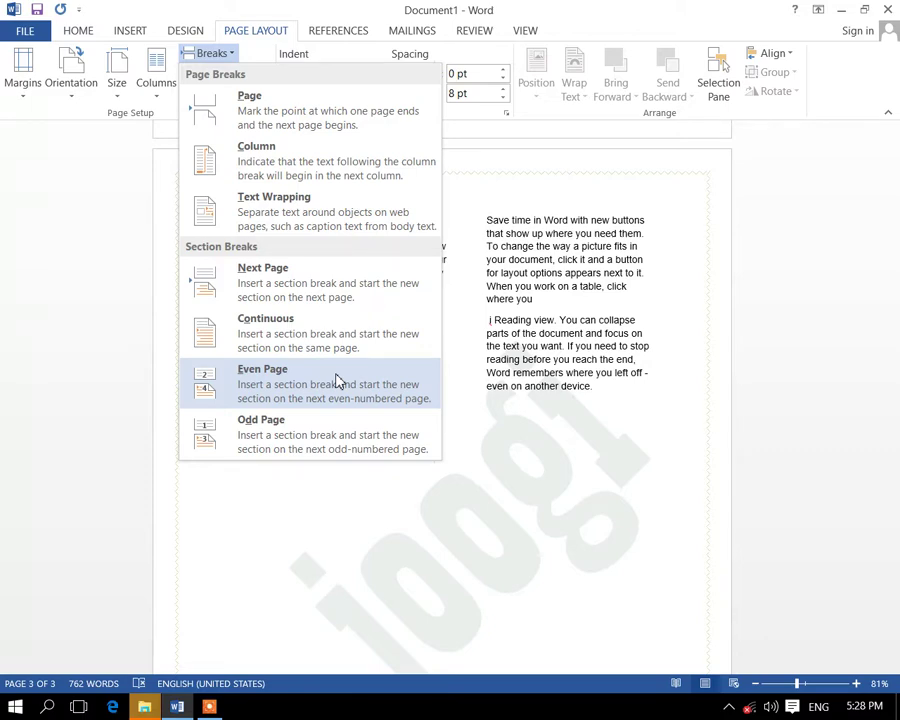
pyautogui.click(295, 445)
pyautogui.scroll(3, 348, 340)
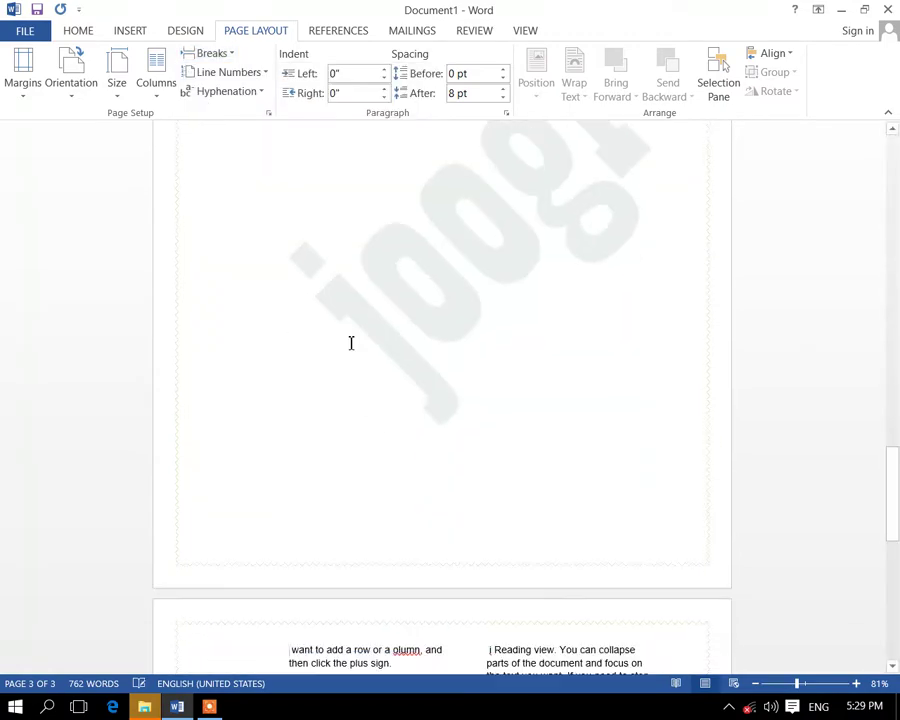
pyautogui.scroll(4, 366, 300)
pyautogui.scroll(4, 372, 302)
pyautogui.scroll(4, 372, 302)
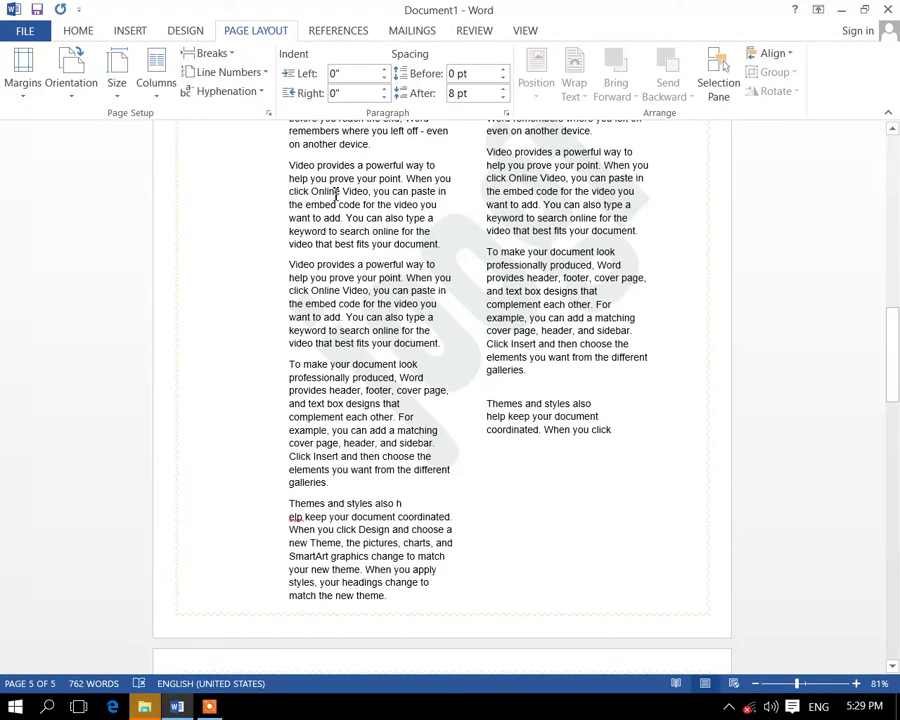
pyautogui.click(212, 53)
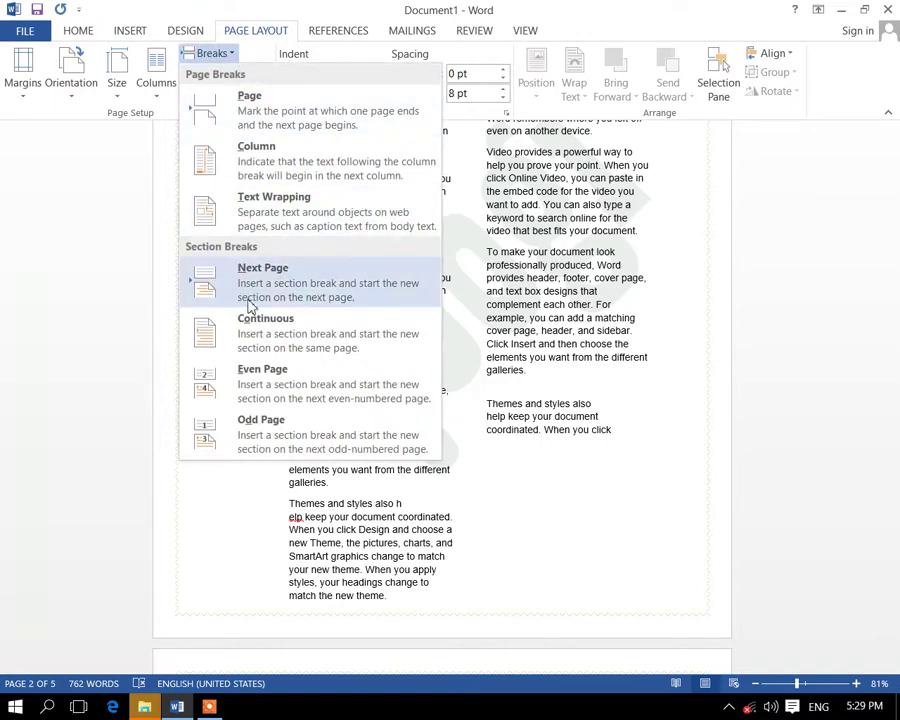
pyautogui.click(263, 53)
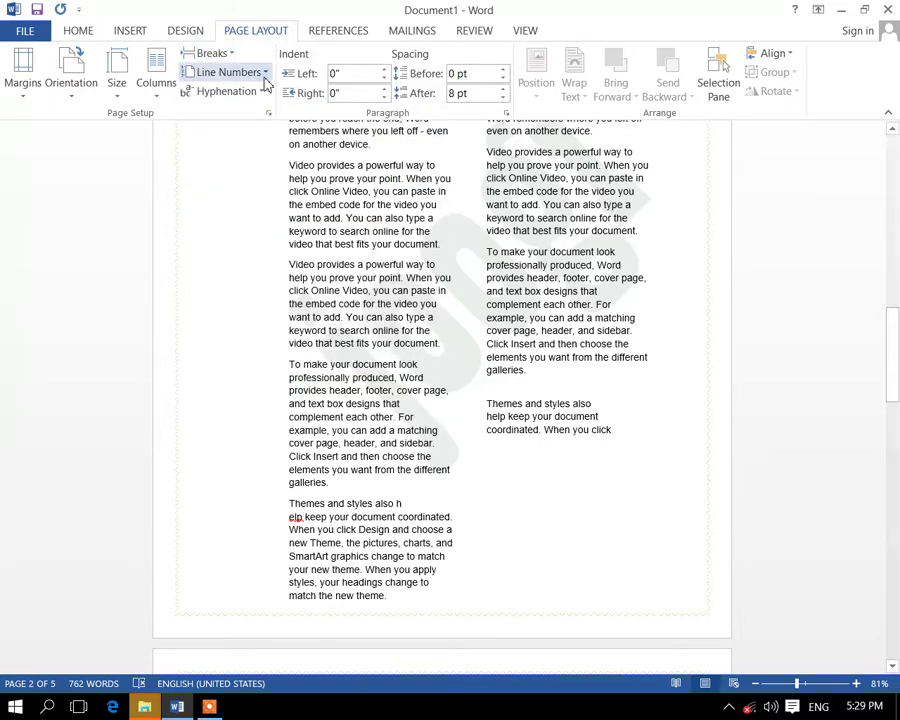
# Step: Apply Continuous line numbering and scroll through the pages to check it
pyautogui.click(264, 75)
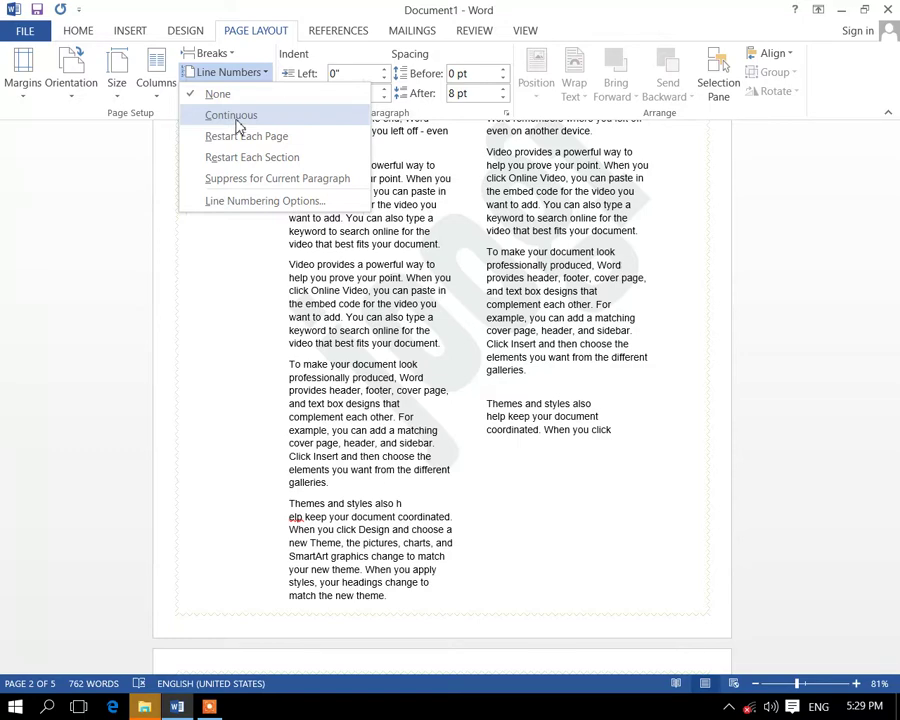
pyautogui.click(238, 124)
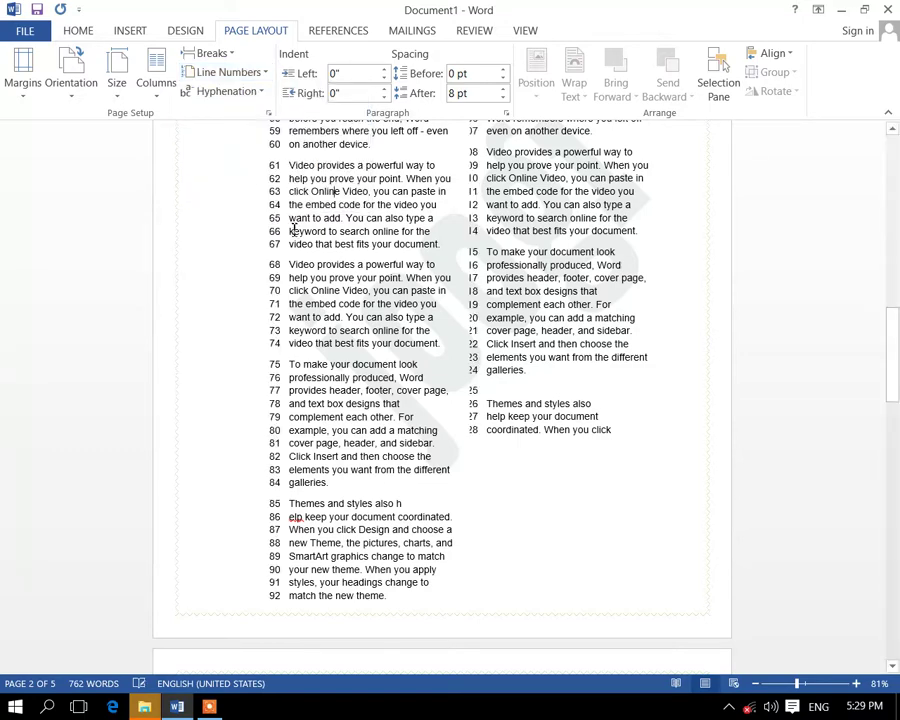
pyautogui.scroll(5, 394, 265)
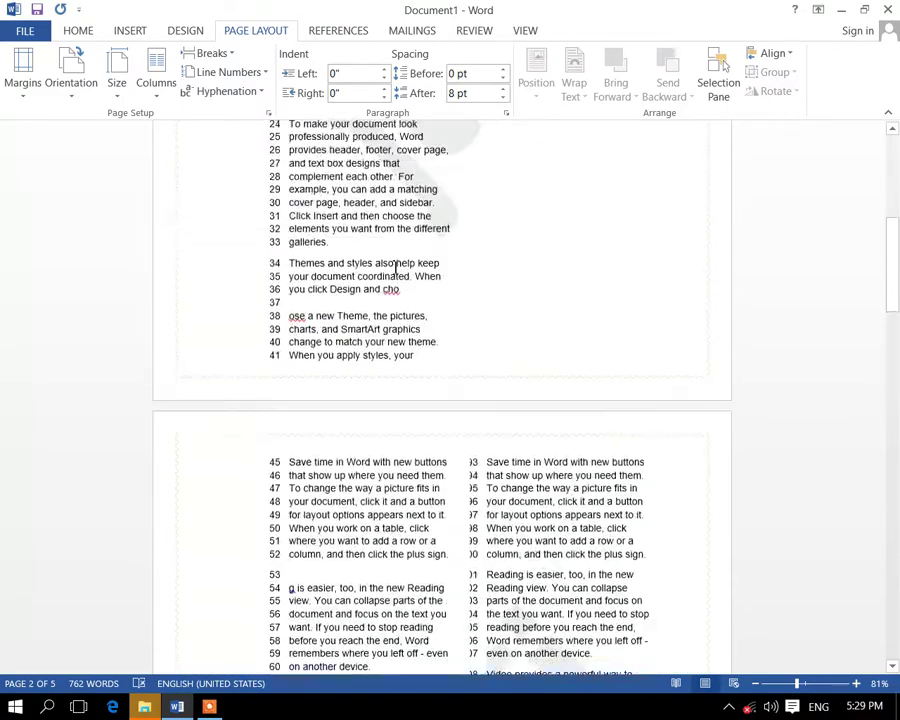
pyautogui.scroll(2, 396, 268)
pyautogui.scroll(2, 360, 253)
pyautogui.scroll(-4, 277, 176)
pyautogui.scroll(-4, 297, 235)
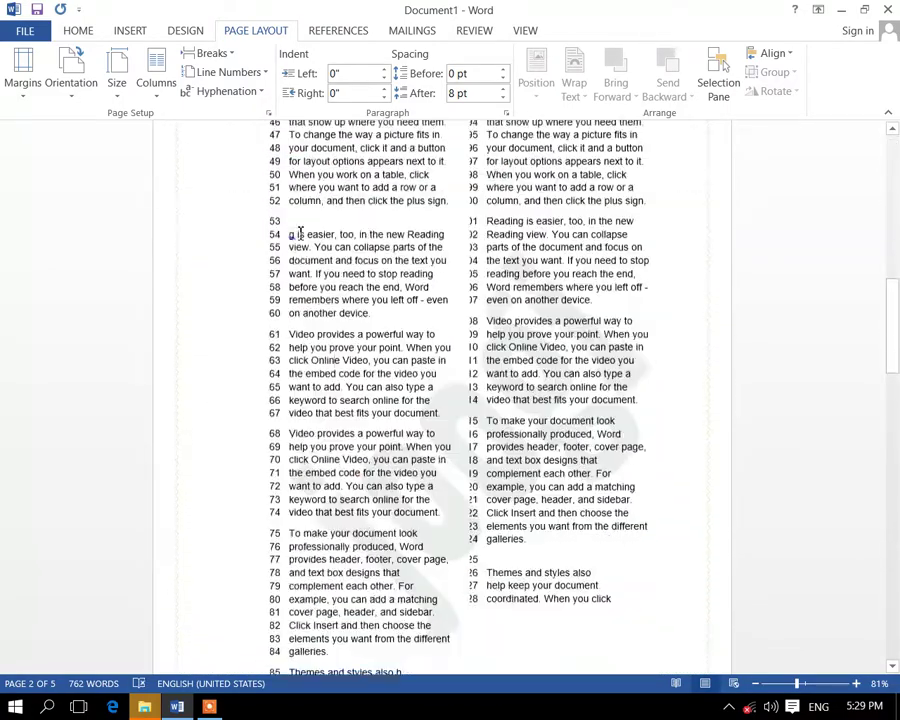
pyautogui.scroll(-4, 298, 230)
pyautogui.scroll(-4, 302, 224)
pyautogui.scroll(1, 298, 224)
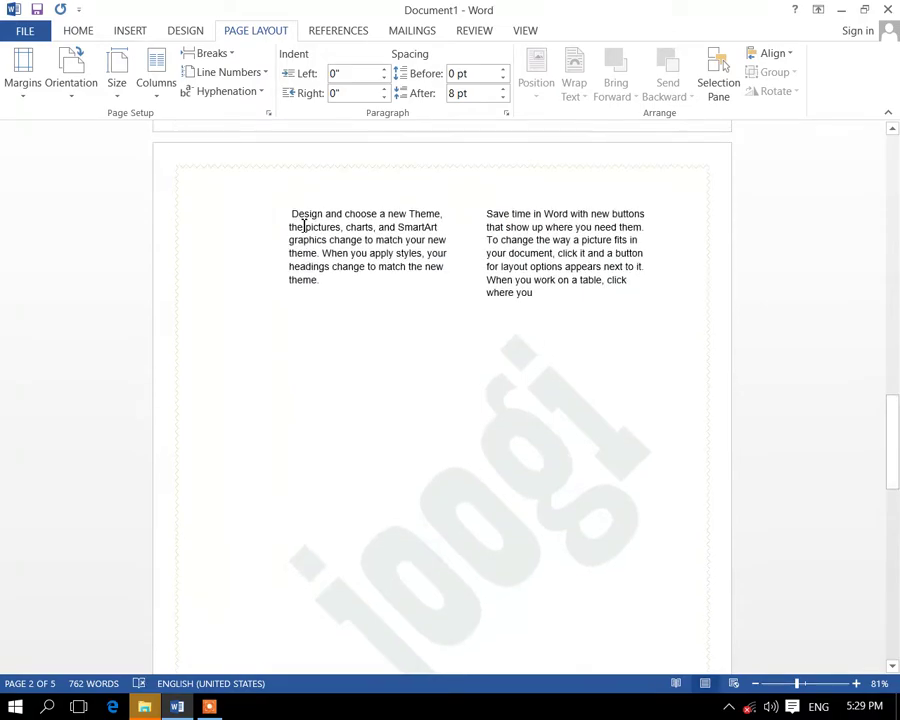
pyautogui.scroll(2, 300, 222)
pyautogui.scroll(2, 296, 182)
pyautogui.scroll(3, 314, 190)
pyautogui.scroll(3, 314, 200)
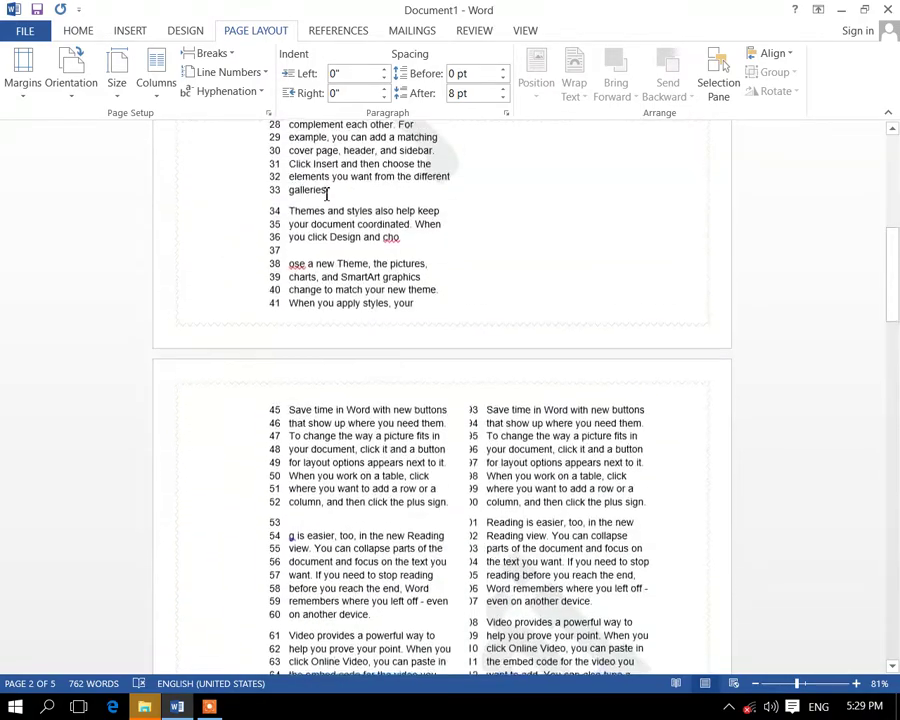
# Step: Review the Line Numbers options and scroll through the numbered pages again
pyautogui.click(257, 73)
pyautogui.click(241, 138)
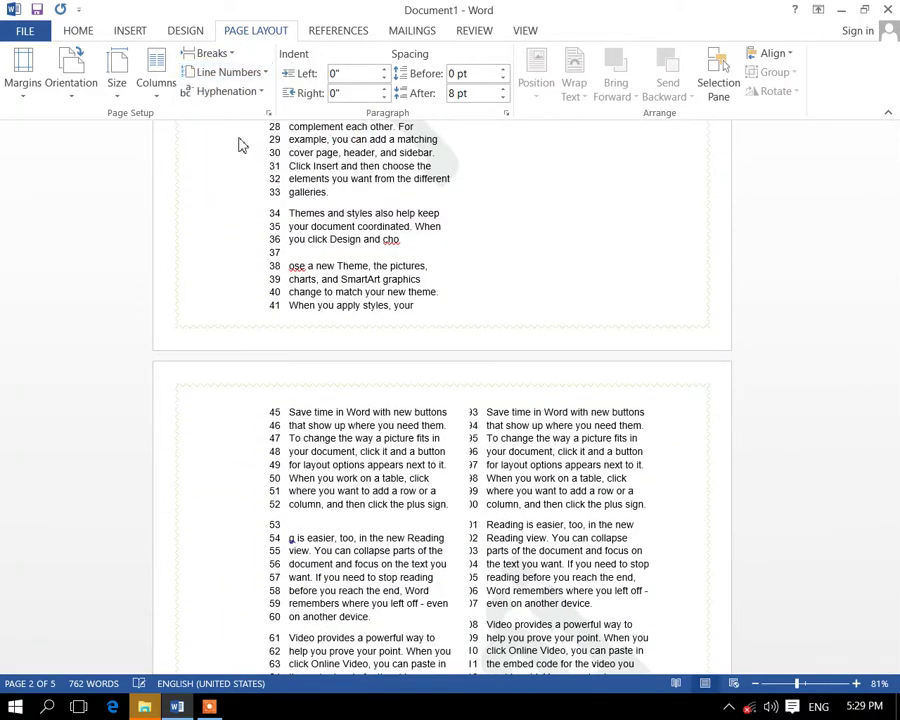
pyautogui.scroll(4, 358, 200)
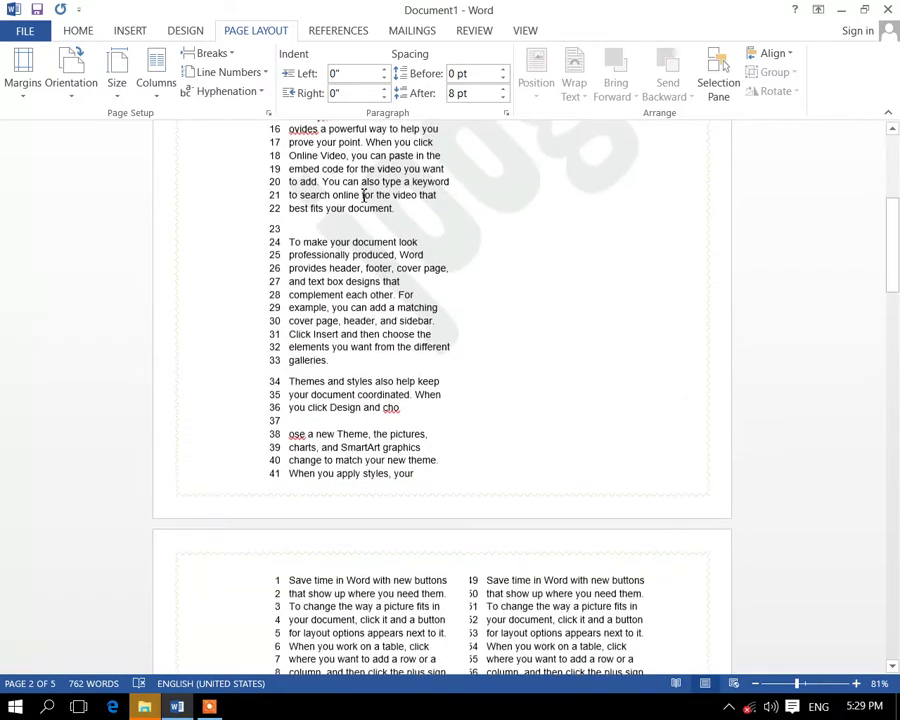
pyautogui.scroll(1, 344, 182)
pyautogui.scroll(3, 320, 206)
pyautogui.scroll(-8, 316, 360)
pyautogui.scroll(-1, 290, 372)
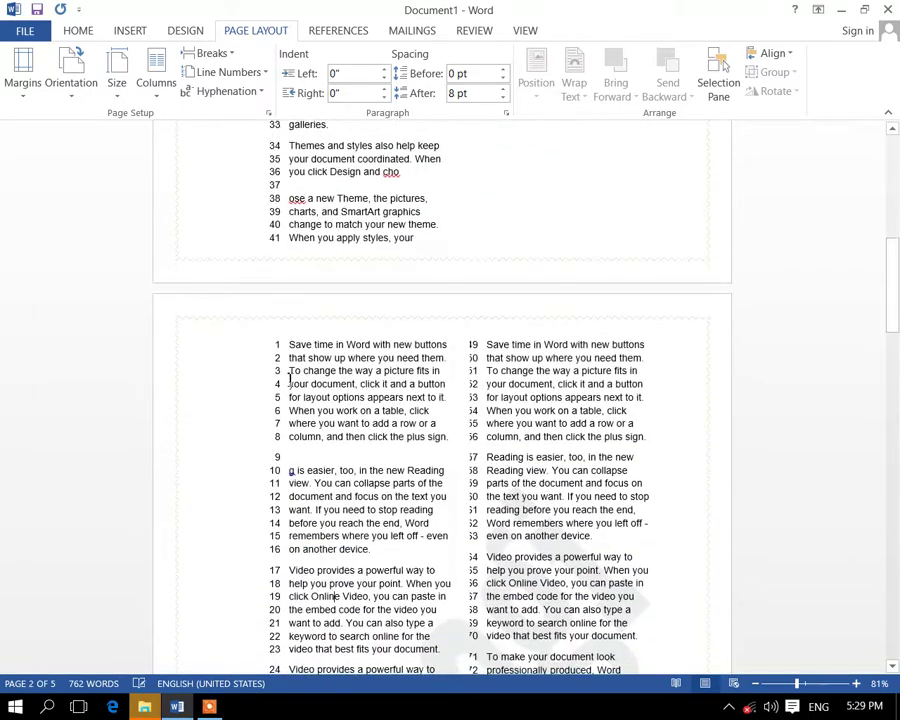
pyautogui.scroll(-9, 304, 344)
pyautogui.scroll(-5, 310, 336)
pyautogui.scroll(1, 327, 205)
pyautogui.scroll(10, 322, 170)
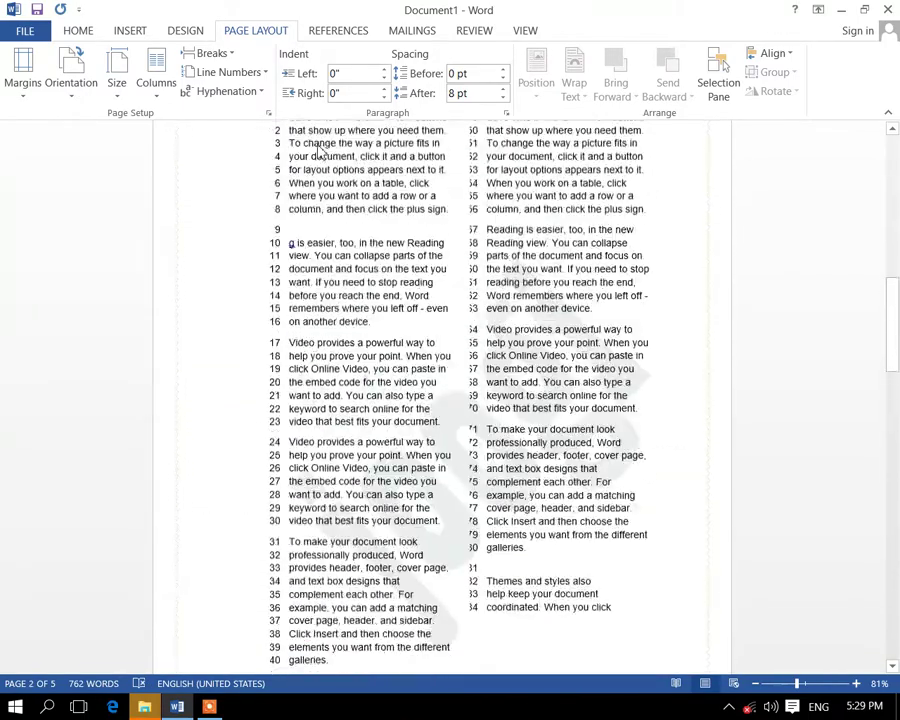
pyautogui.scroll(1, 290, 145)
pyautogui.scroll(8, 300, 160)
pyautogui.scroll(5, 316, 185)
pyautogui.scroll(3, 300, 176)
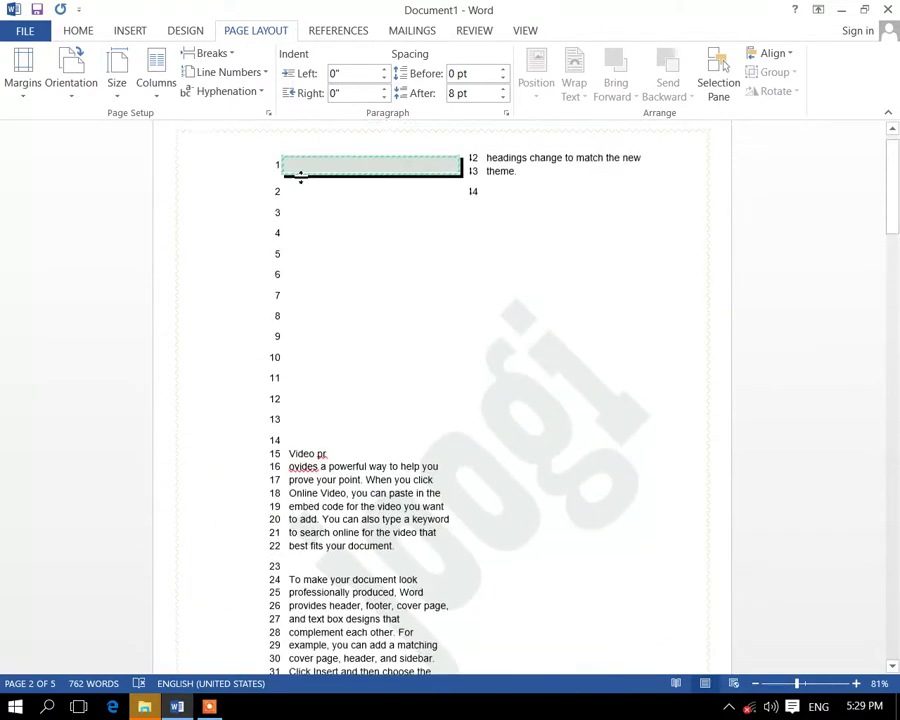
# Step: Set line numbering to Restart Each Section
pyautogui.click(226, 74)
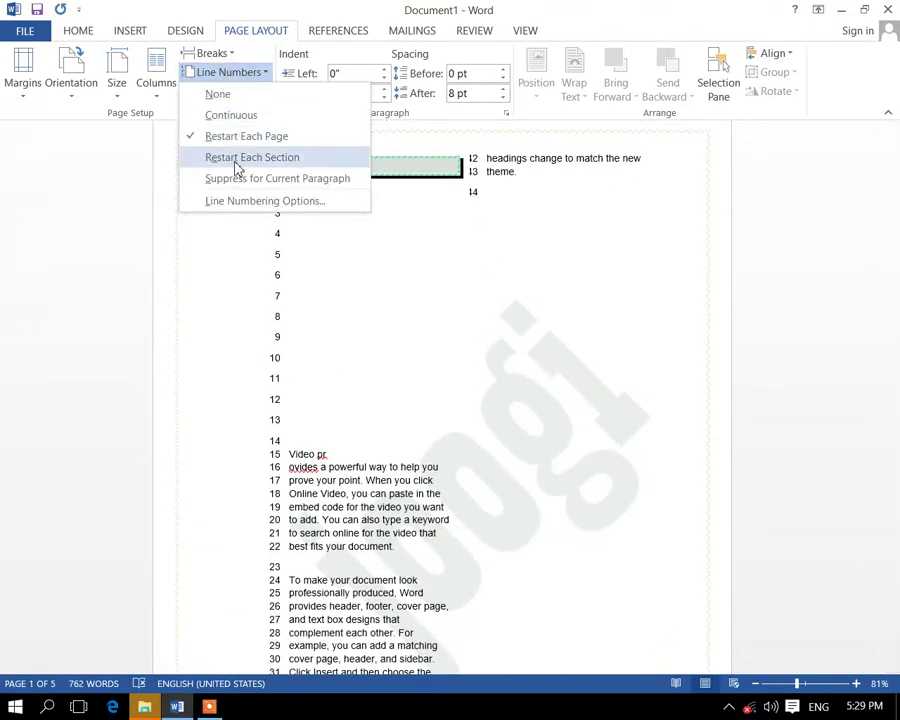
pyautogui.click(237, 163)
pyautogui.scroll(-8, 304, 356)
pyautogui.scroll(-4, 310, 342)
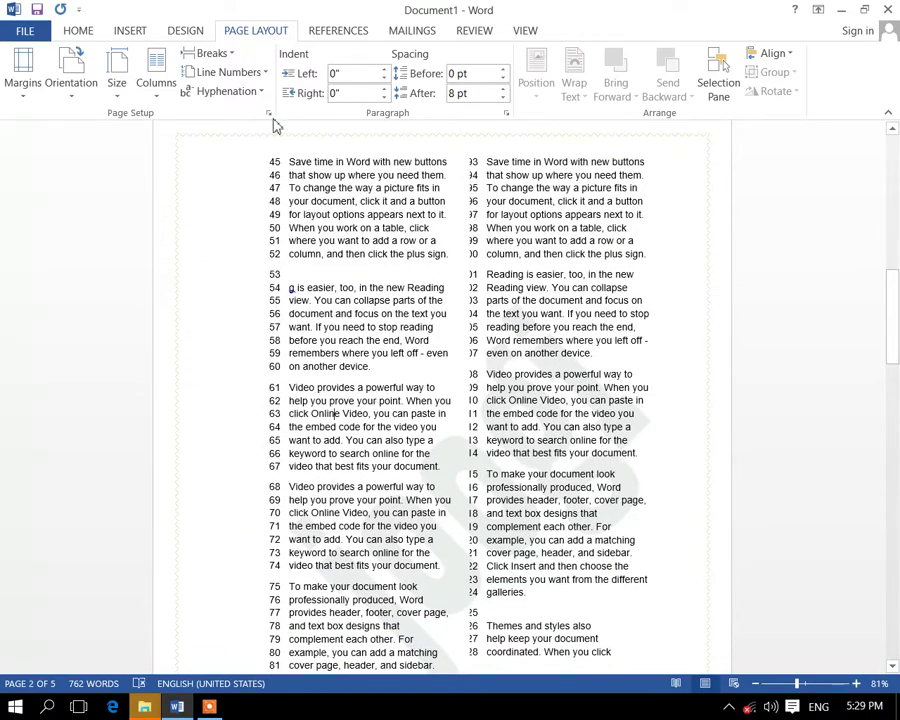
# Step: Suppress line numbers for the 'Video provides a powerful way' paragraph
pyautogui.click(247, 73)
pyautogui.click(241, 180)
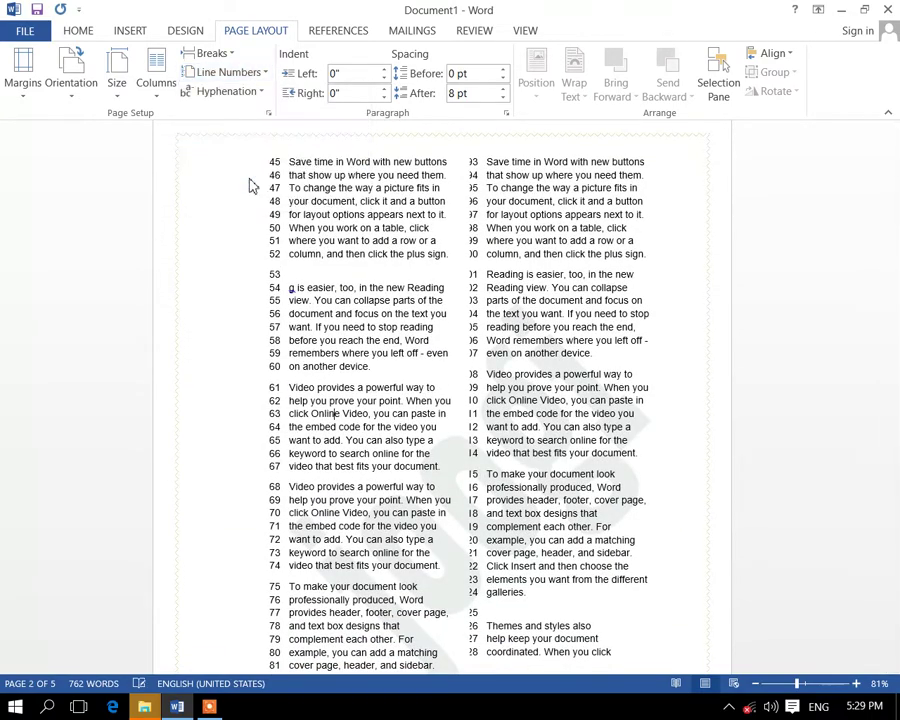
pyautogui.click(247, 74)
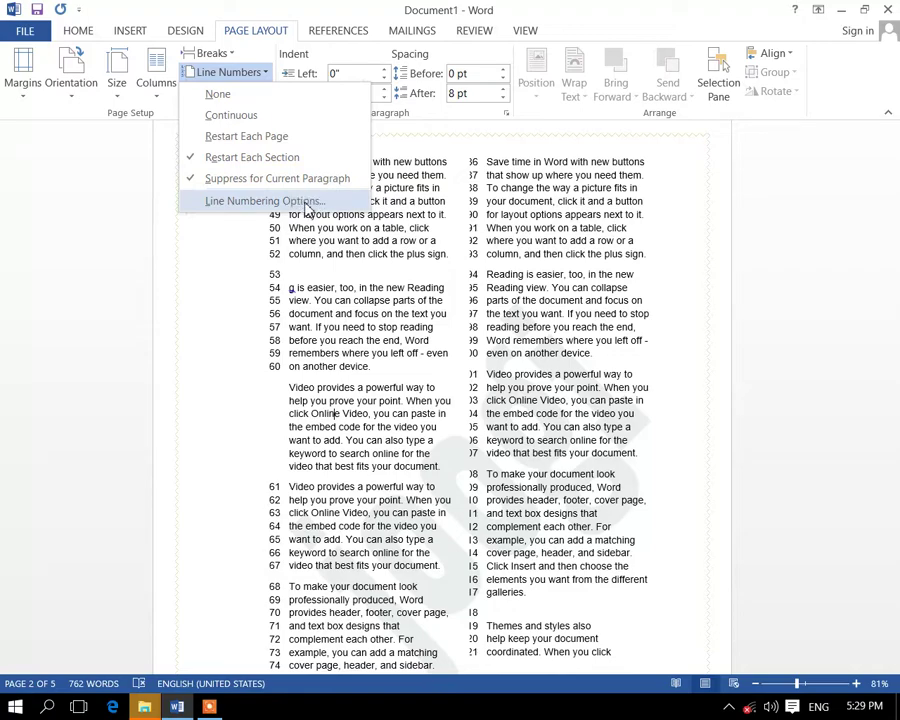
pyautogui.click(308, 205)
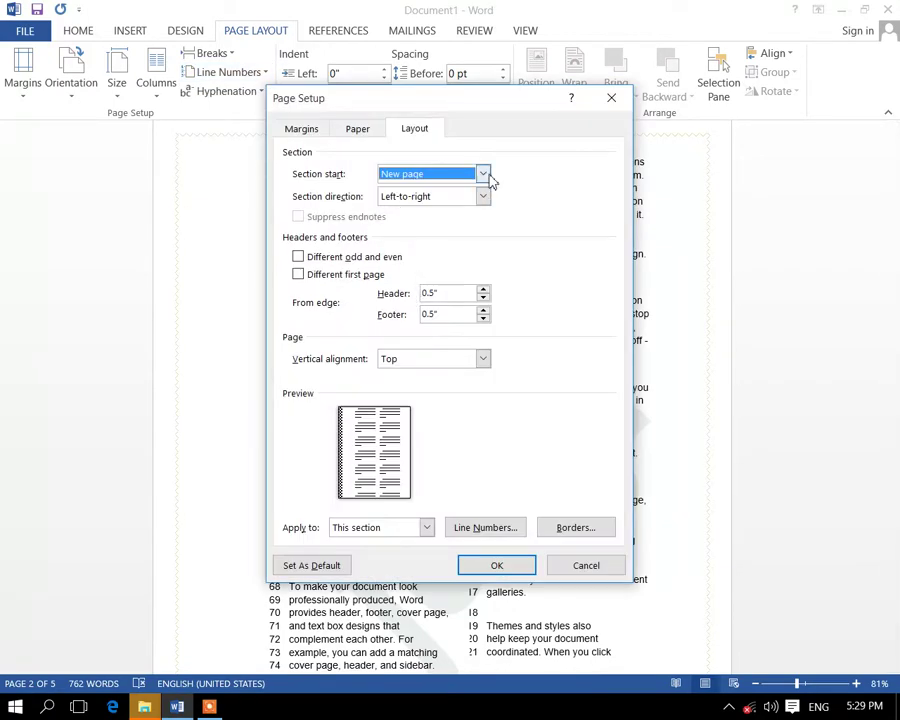
pyautogui.click(357, 130)
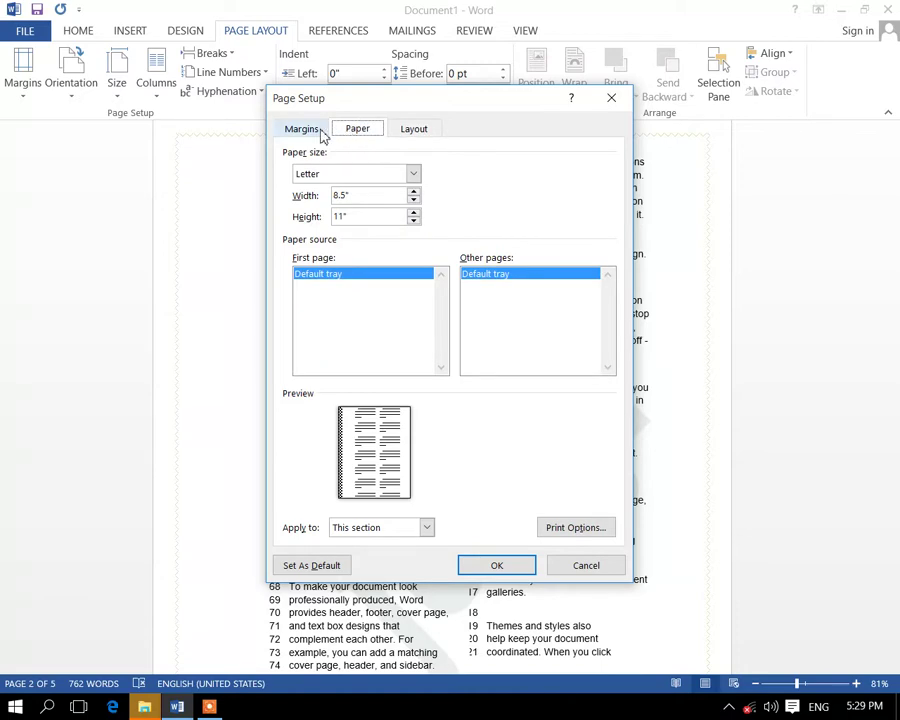
pyautogui.click(301, 129)
pyautogui.click(368, 133)
pyautogui.click(413, 134)
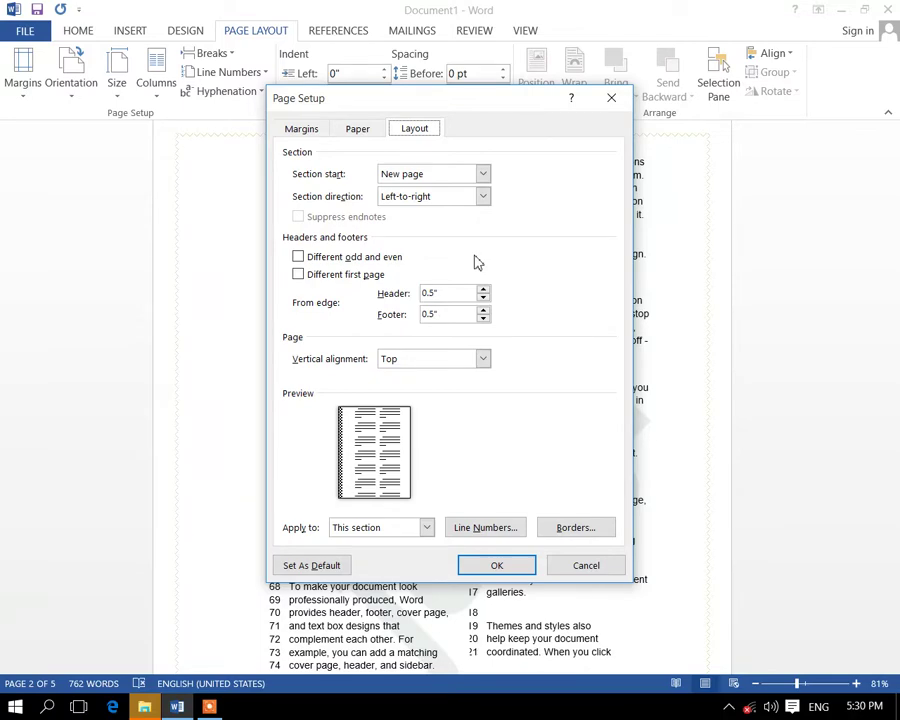
pyautogui.click(483, 197)
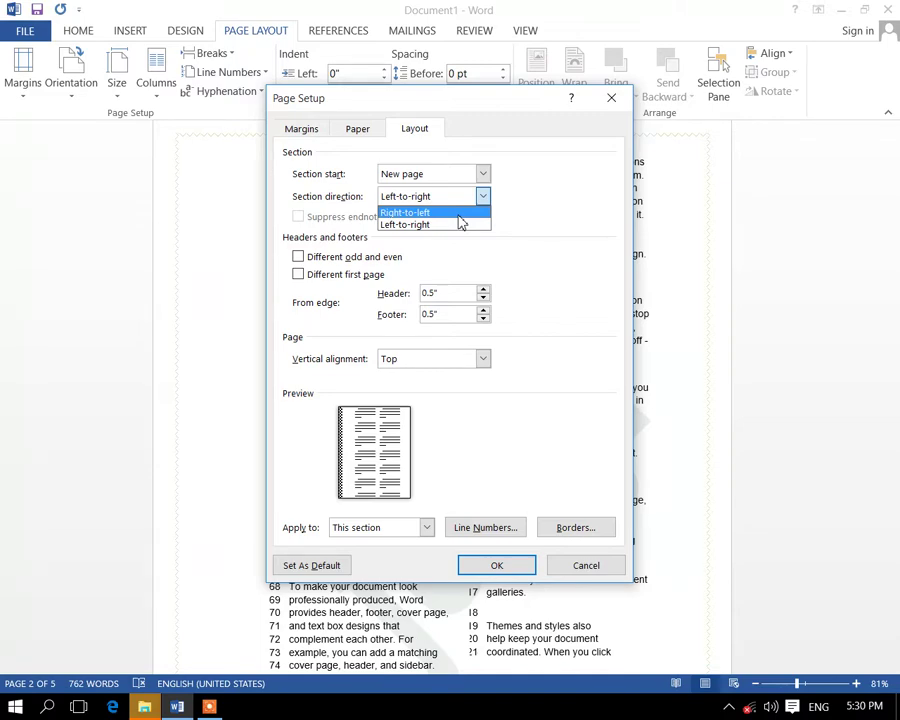
pyautogui.click(459, 214)
pyautogui.click(484, 199)
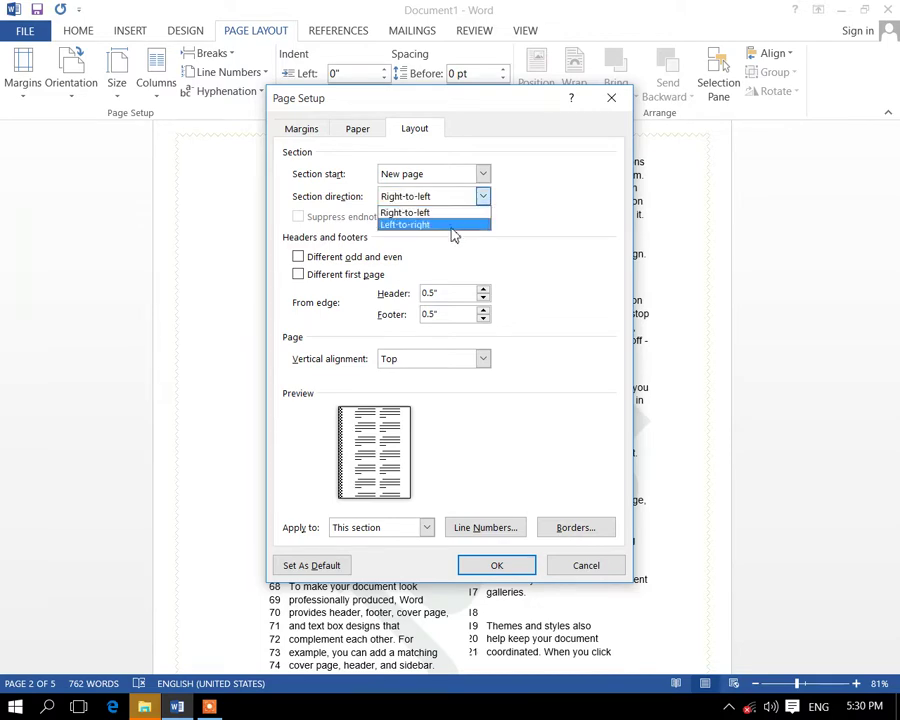
pyautogui.click(452, 225)
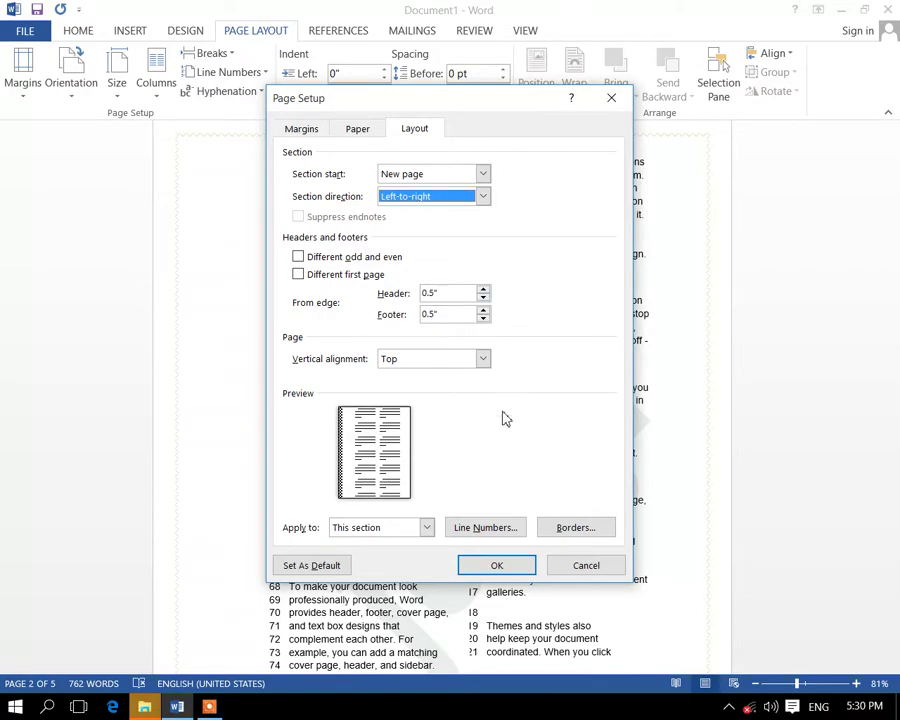
pyautogui.click(506, 569)
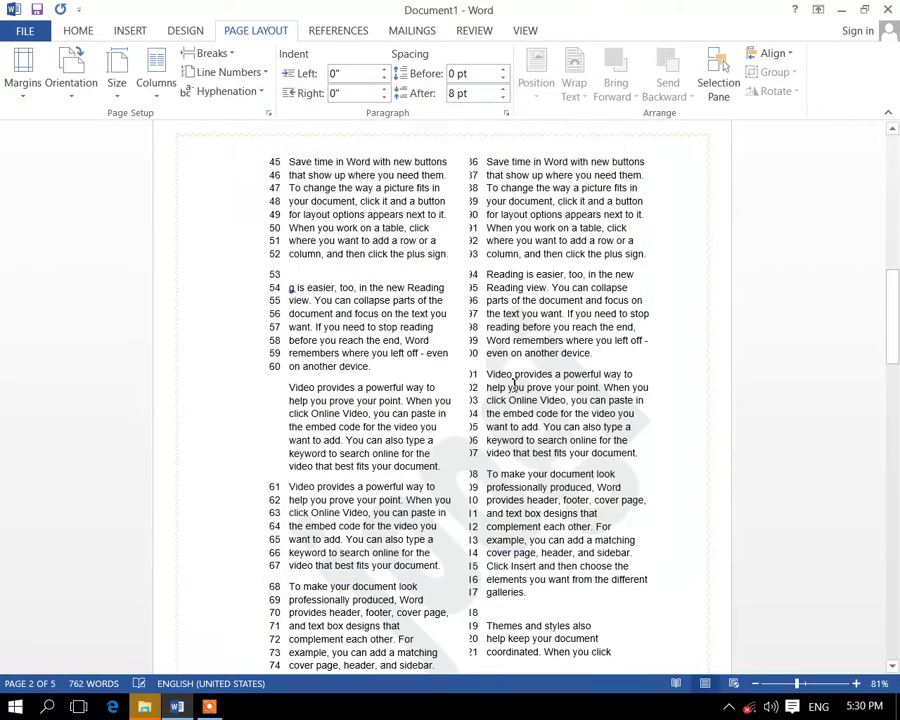
pyautogui.scroll(-5, 506, 410)
pyautogui.scroll(4, 462, 373)
pyautogui.scroll(5, 462, 373)
pyautogui.scroll(5, 462, 373)
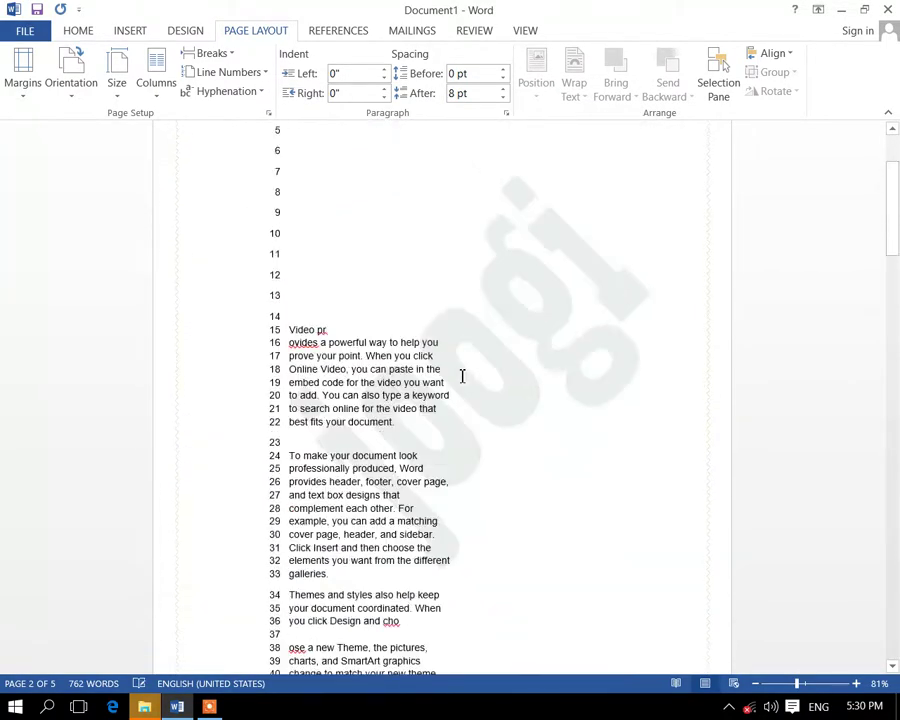
pyautogui.scroll(3, 461, 375)
# Step: Minimise Word and choose 'Skip this file' in the Copy File error dialog
pyautogui.click(838, 9)
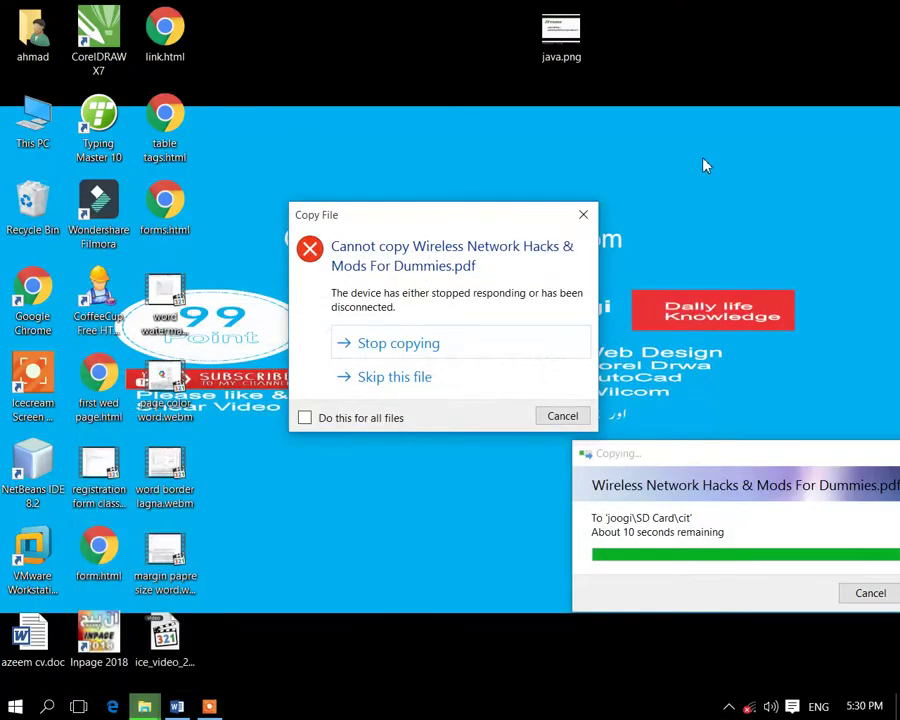
pyautogui.click(370, 376)
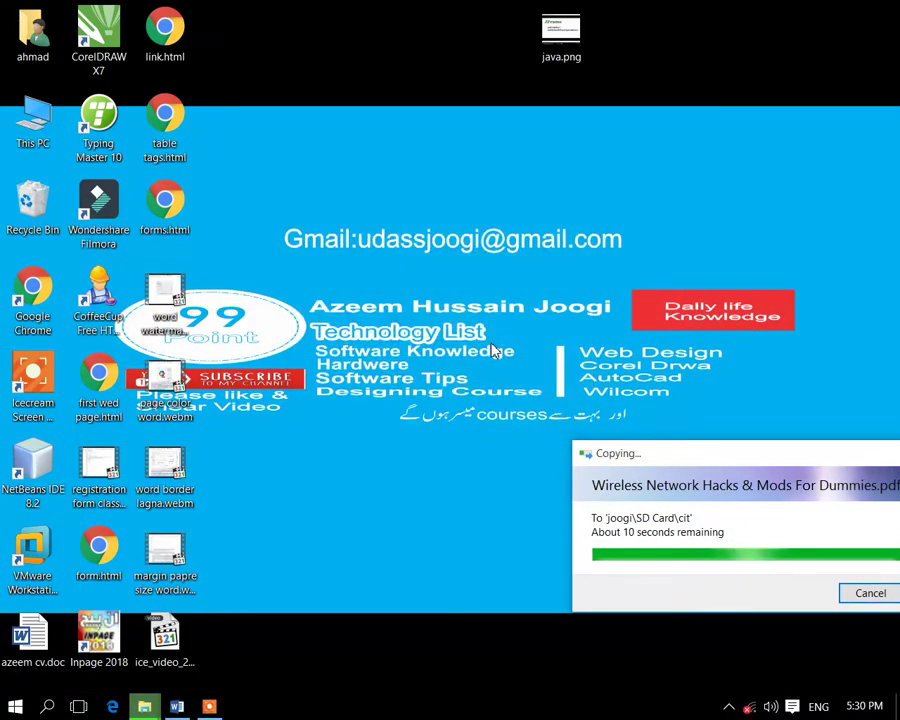